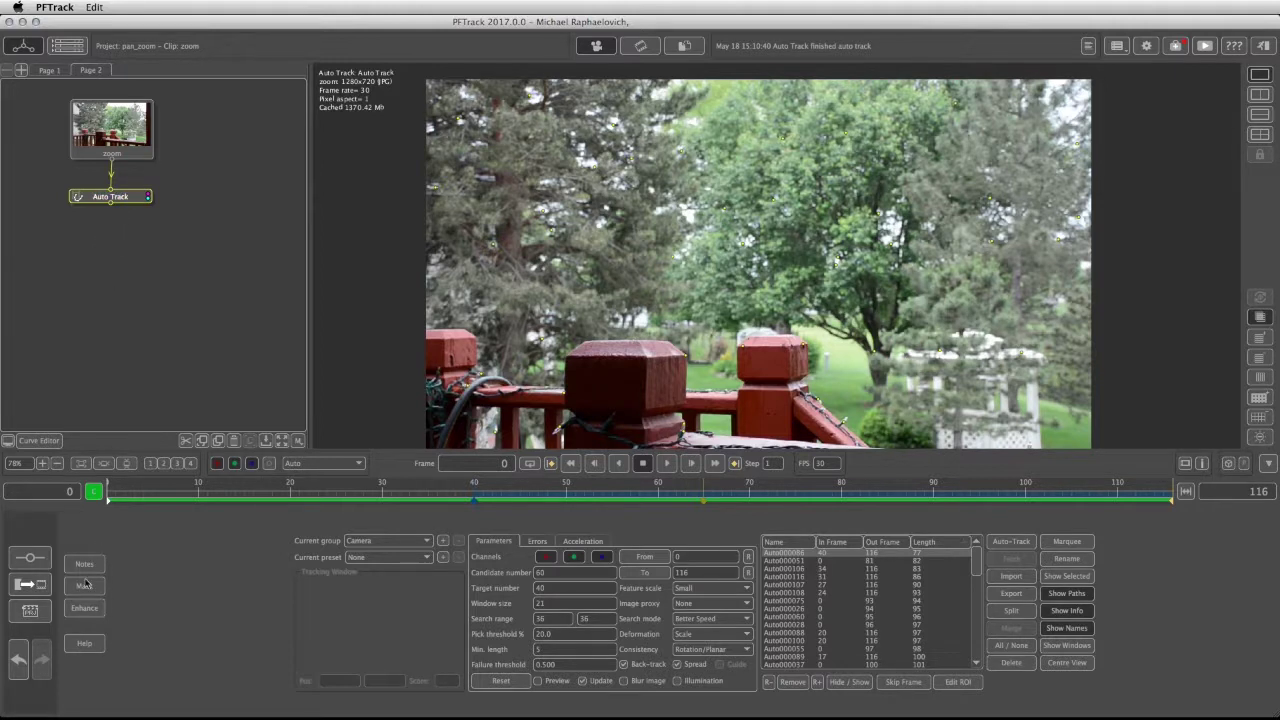
# - Add a User Track node after Auto Track and track a new tracker on the large front post's top corner forward through the clip
pyautogui.click(29, 558)
pyautogui.moveTo(375, 588); pyautogui.dragTo(118, 246)
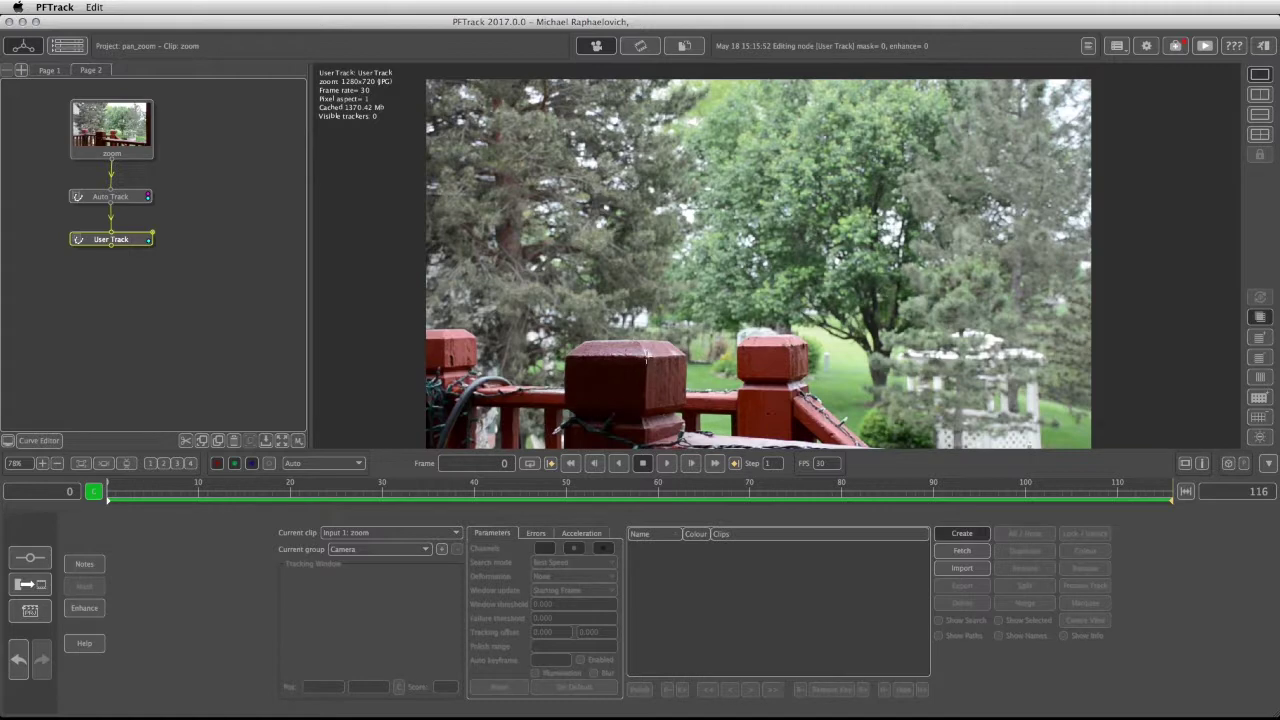
pyautogui.click(645, 356)
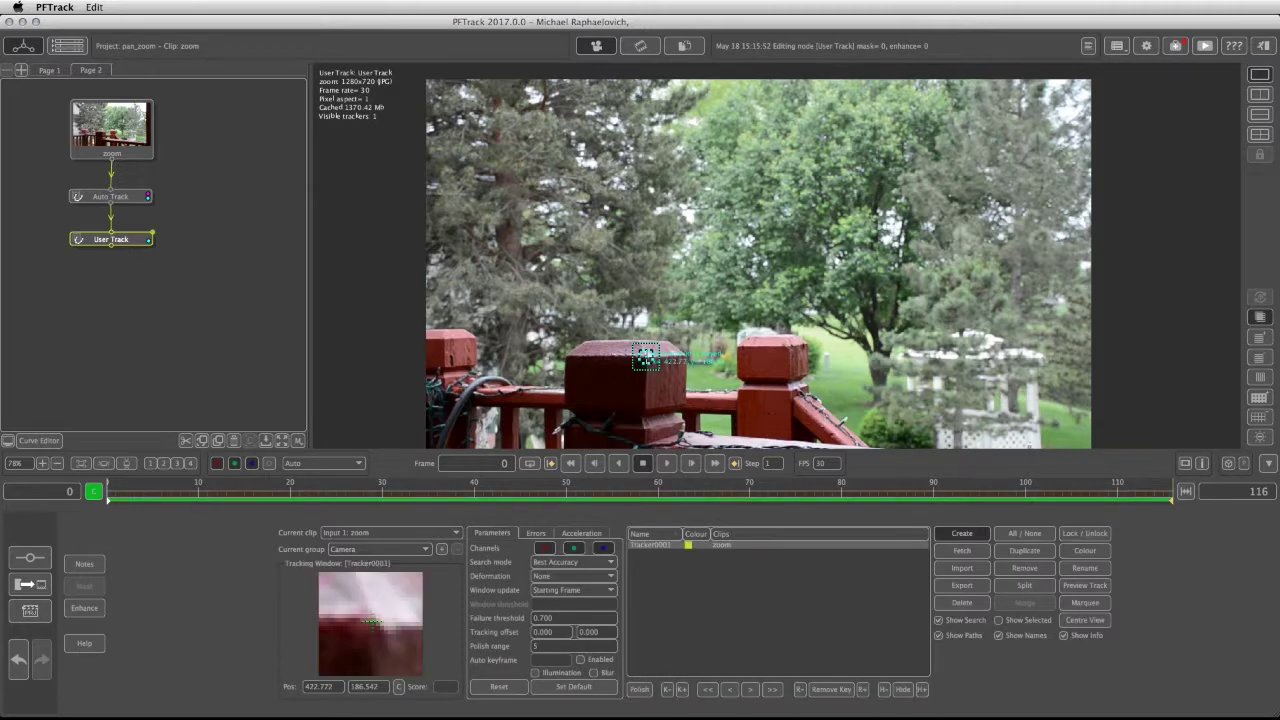
pyautogui.click(778, 692)
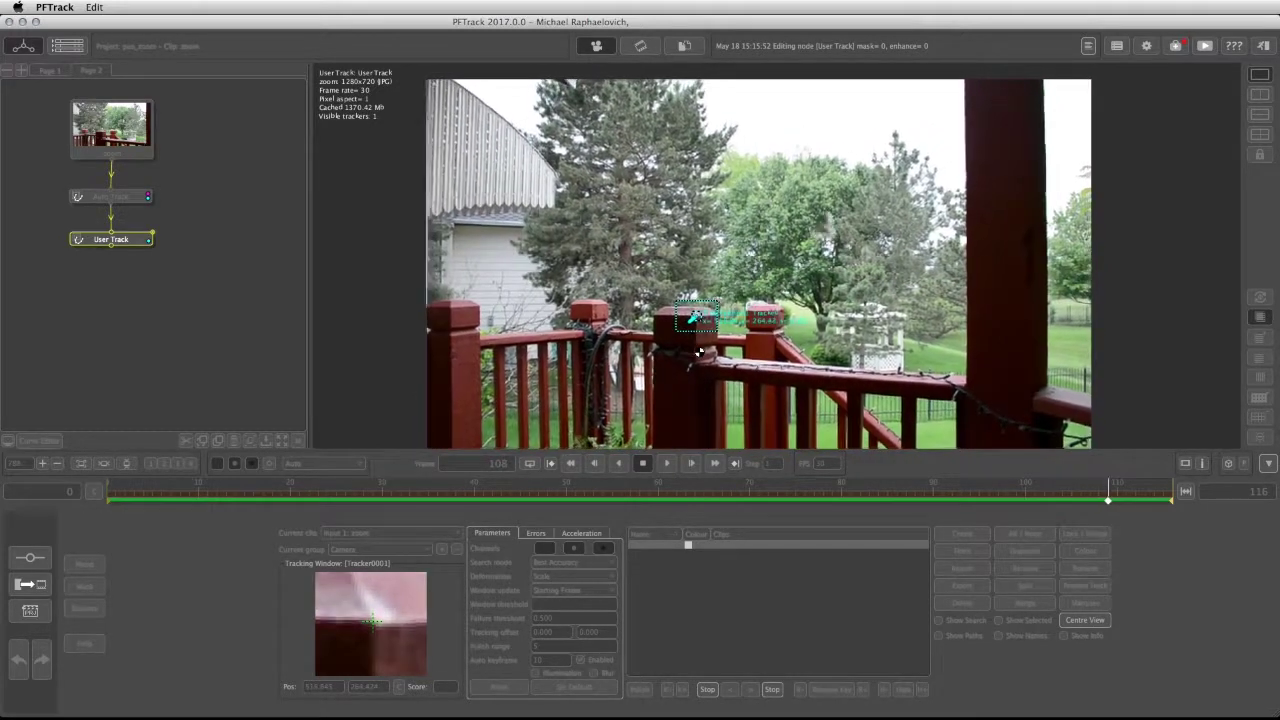
# - Fetch all of the Auto Track trackers into the User Track node
pyautogui.click(974, 553)
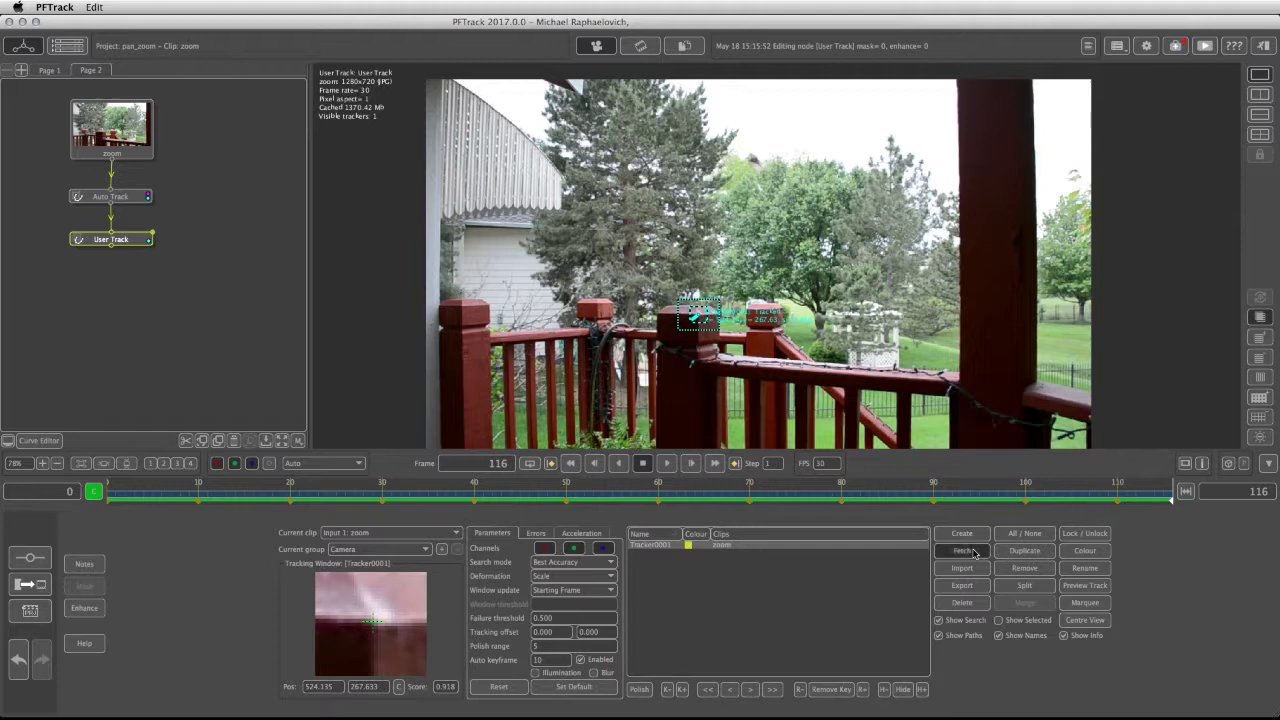
pyautogui.click(605, 423)
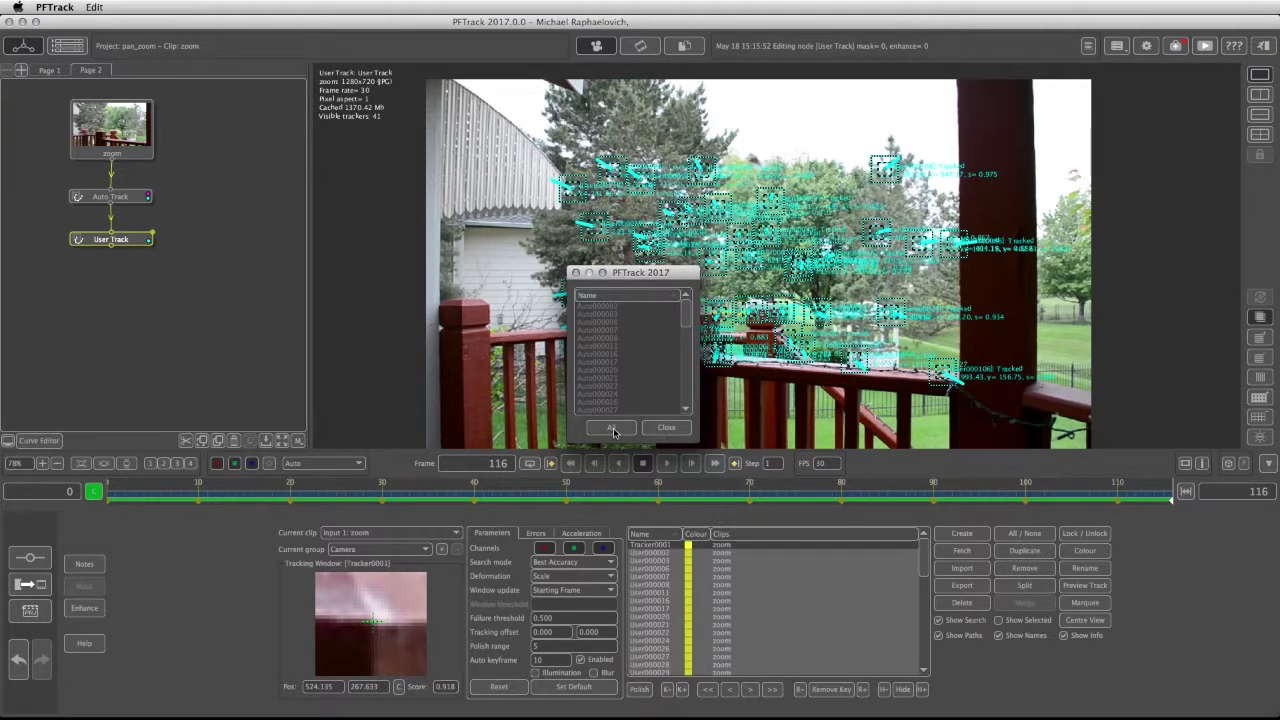
pyautogui.click(575, 274)
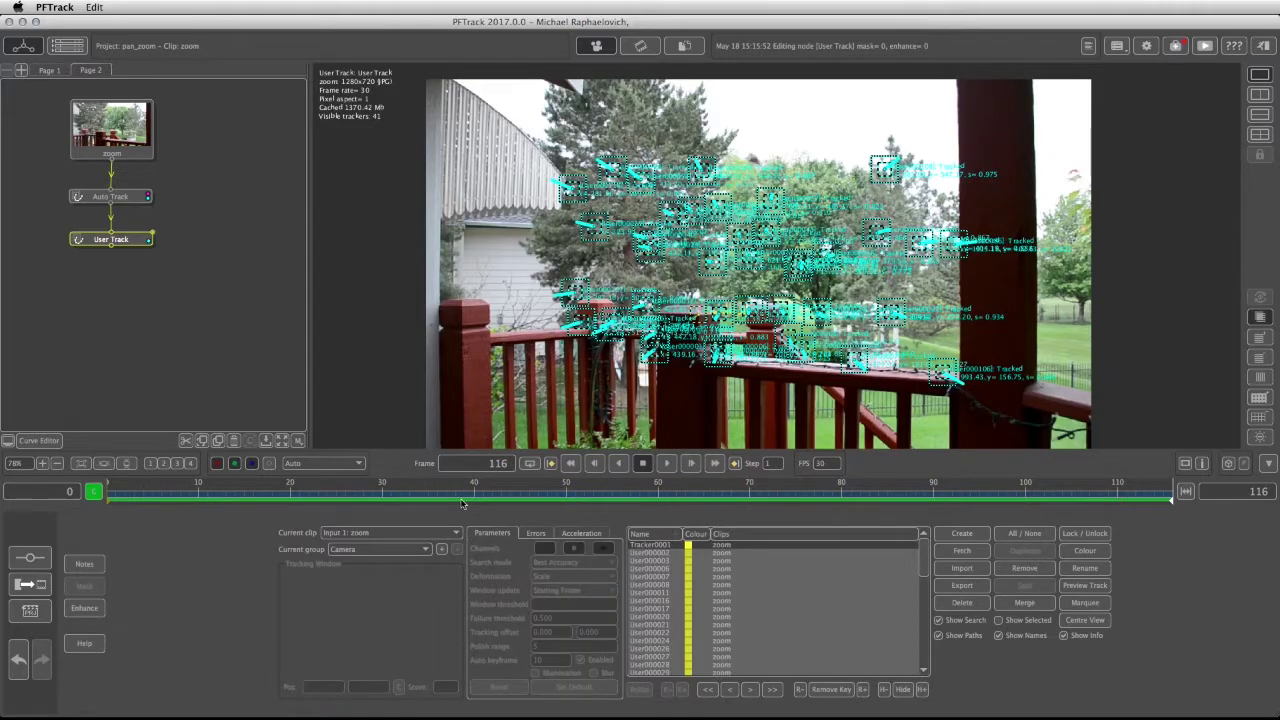
# - Create a tracker on the leftmost post's top corner at frame 116 and track it backward, ending it at about frame 83
pyautogui.moveTo(462, 504); pyautogui.dragTo(1197, 518)
pyautogui.click(948, 538)
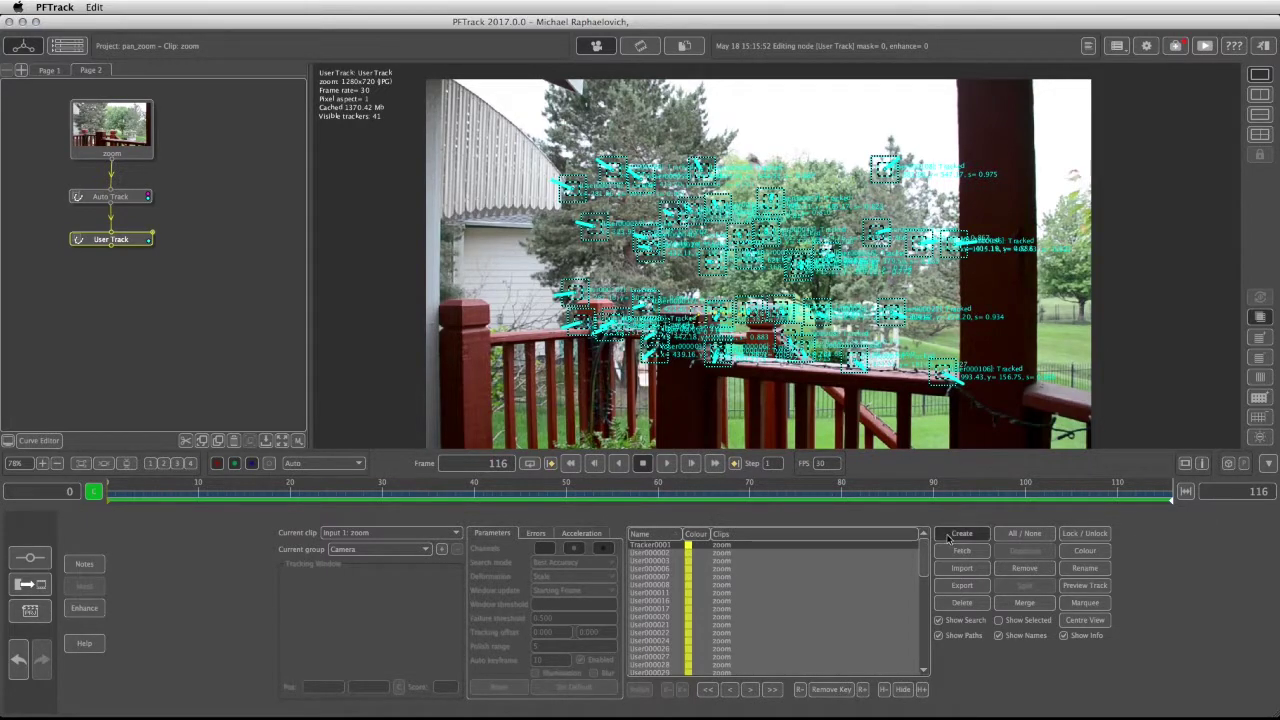
pyautogui.click(487, 305)
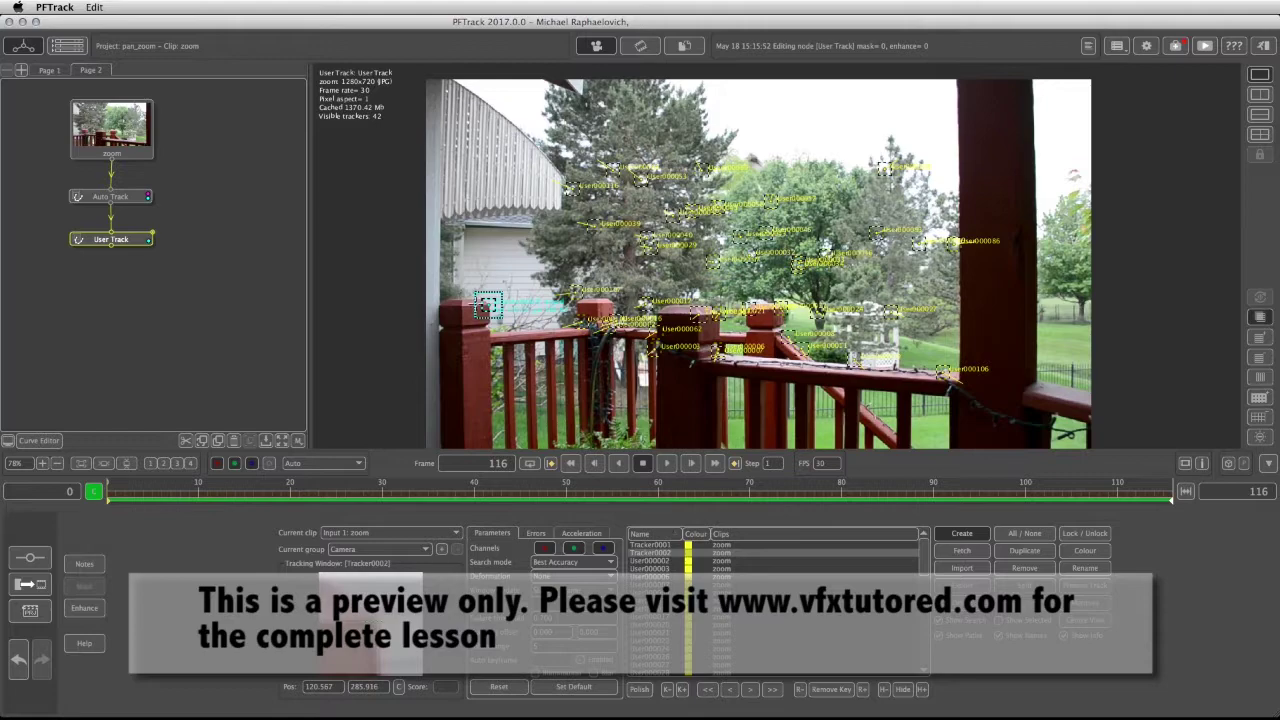
pyautogui.scroll(5, 483, 306)
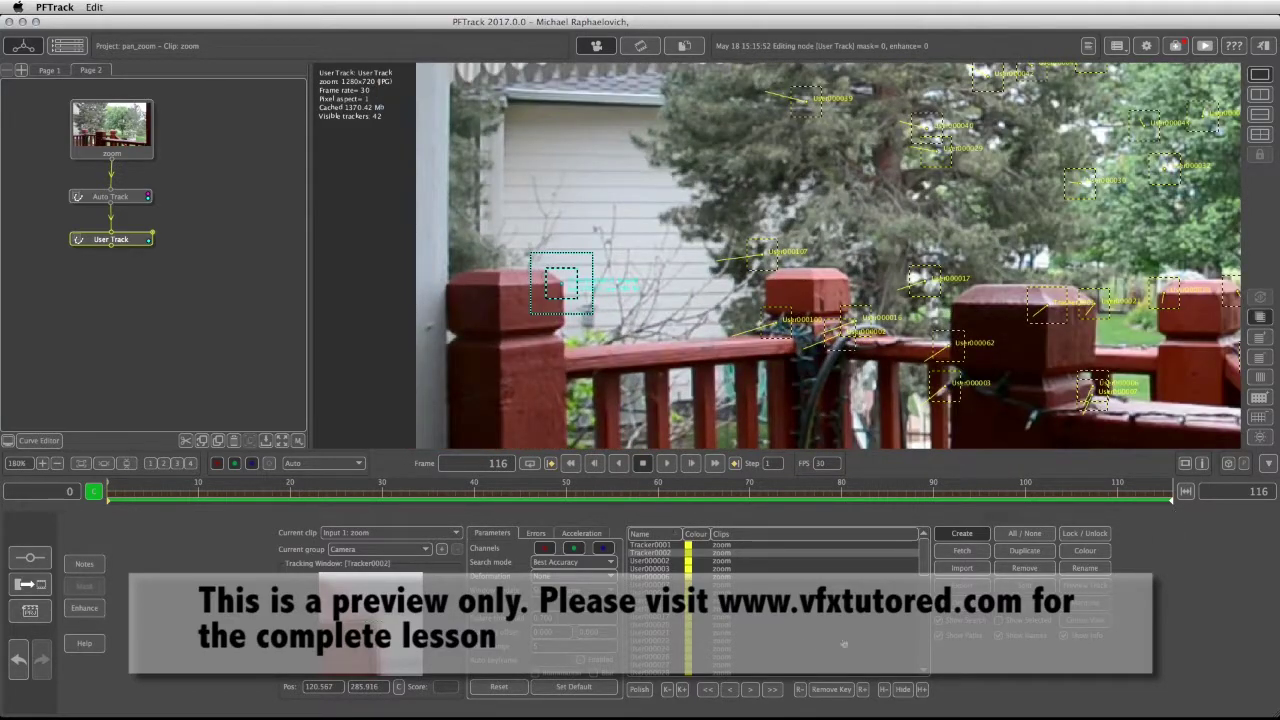
pyautogui.click(707, 690)
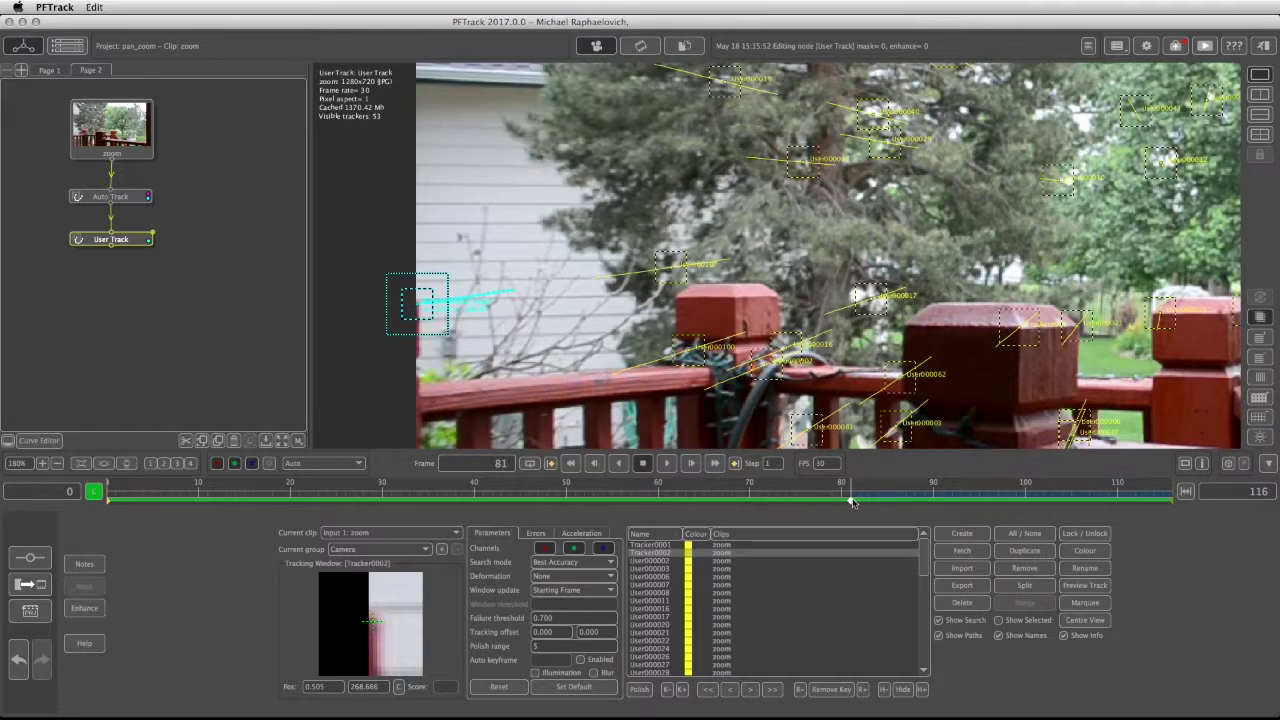
pyautogui.moveTo(851, 498); pyautogui.dragTo(868, 504)
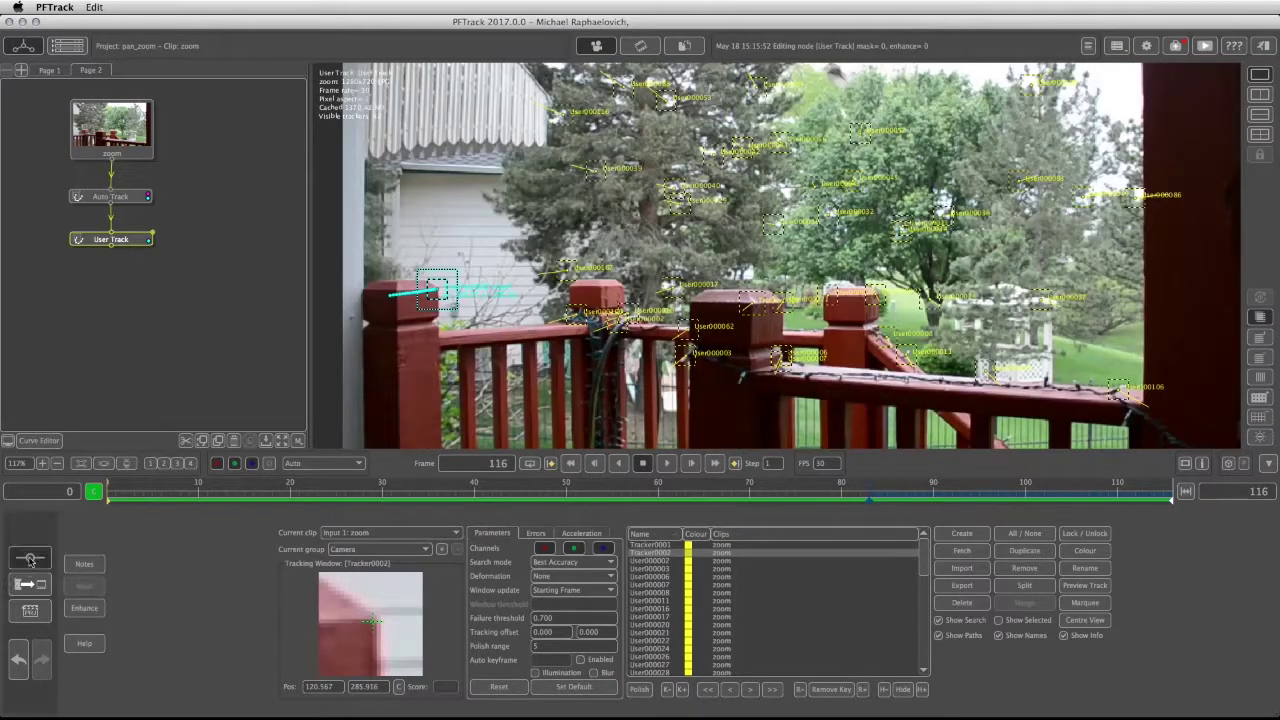
# - Add a Camera Solver node after User Track, solve everything with low-order lens distortion estimated, and check the solve along the timeline
pyautogui.click(30, 558)
pyautogui.click(310, 544)
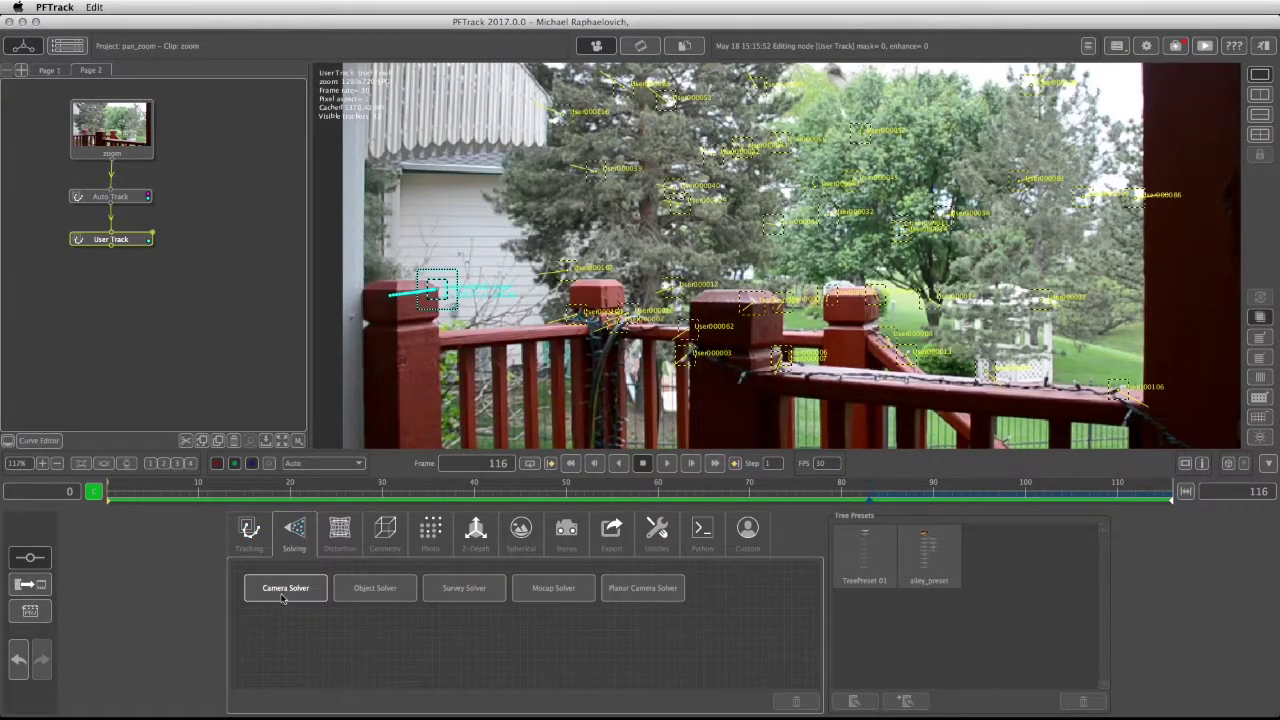
pyautogui.moveTo(284, 599); pyautogui.dragTo(65, 262)
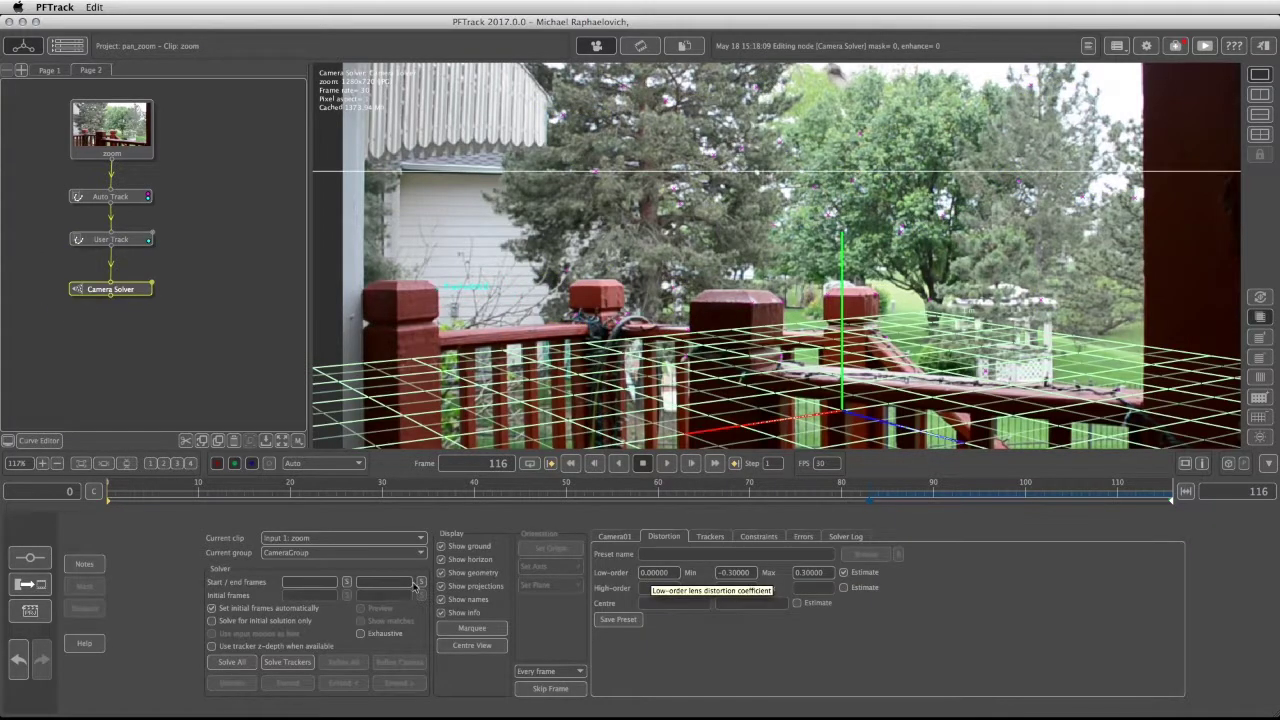
pyautogui.click(229, 664)
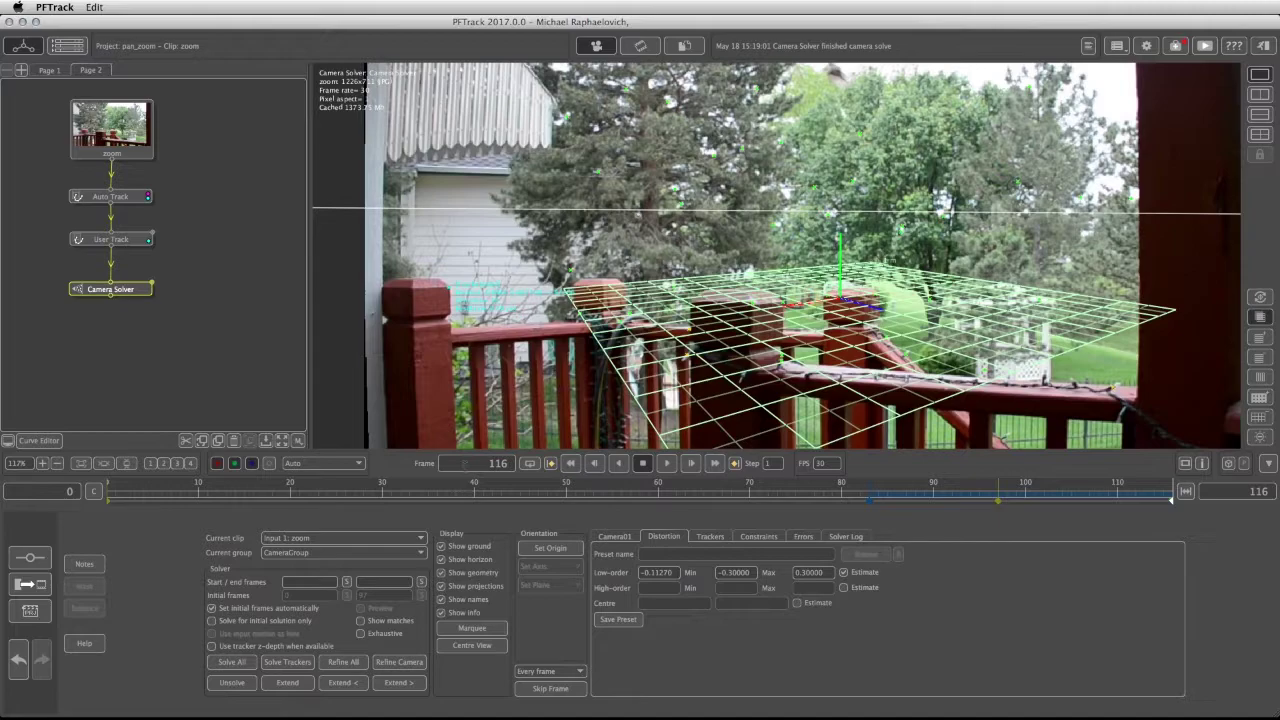
pyautogui.moveTo(415, 494); pyautogui.dragTo(984, 480)
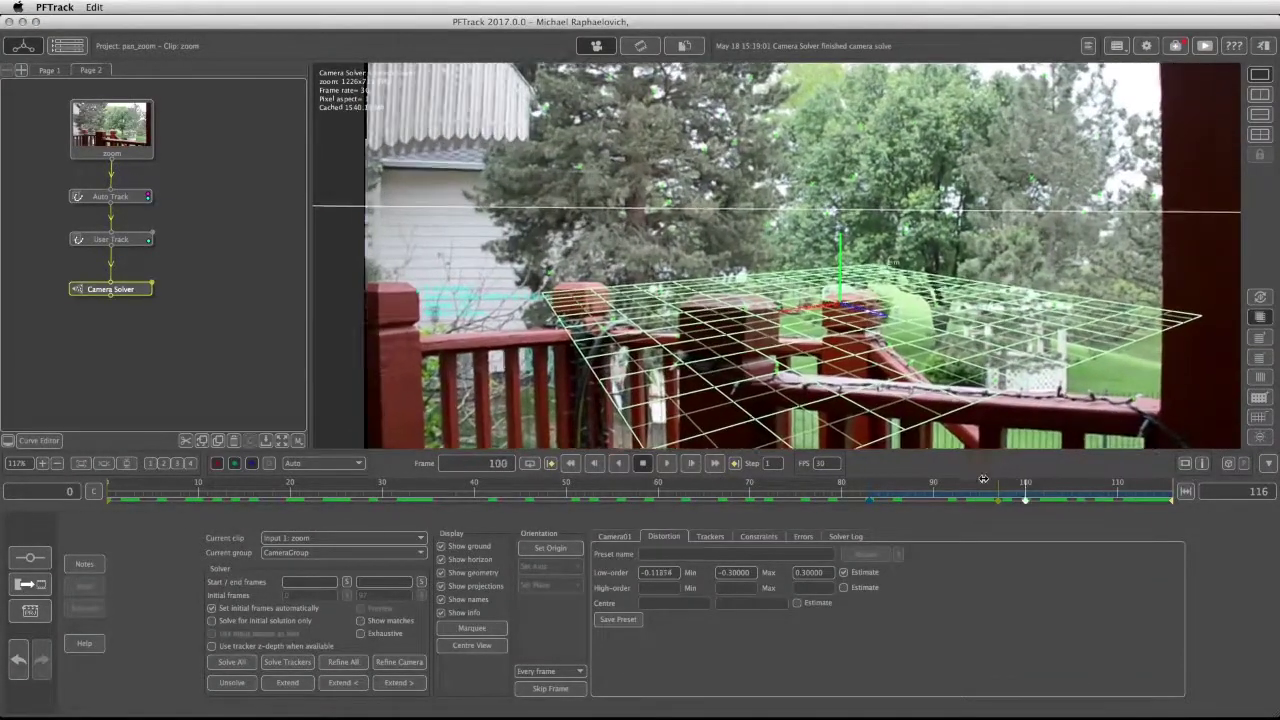
# - Trim the tracker error curves with the threshold lowered to about 1 and refine the whole camera solution
pyautogui.click(808, 538)
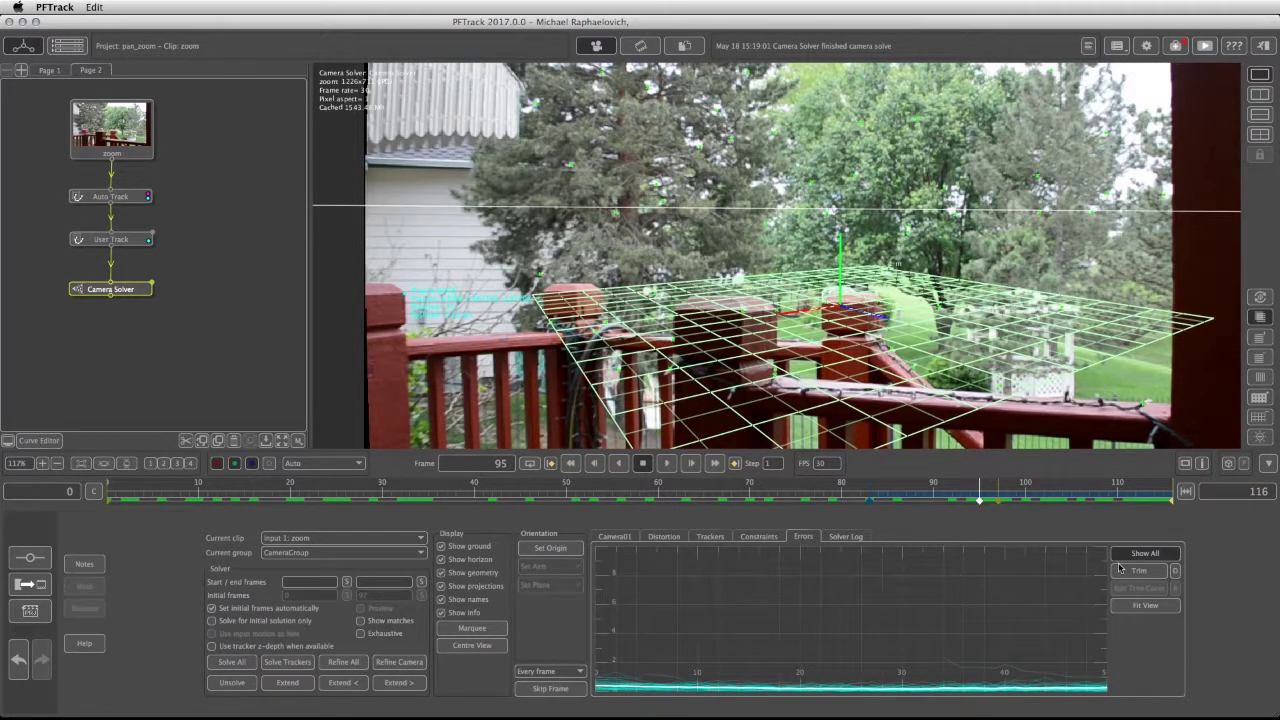
pyautogui.click(1150, 606)
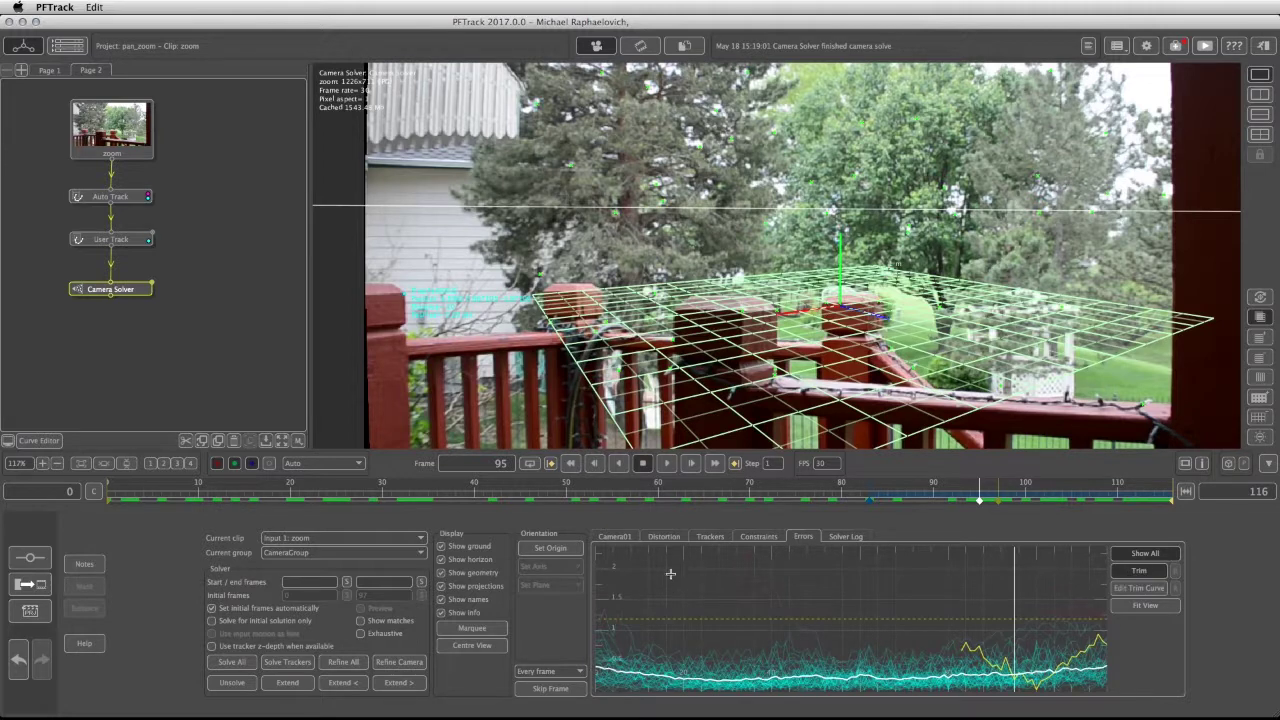
pyautogui.moveTo(669, 620); pyautogui.dragTo(669, 626)
pyautogui.click(343, 662)
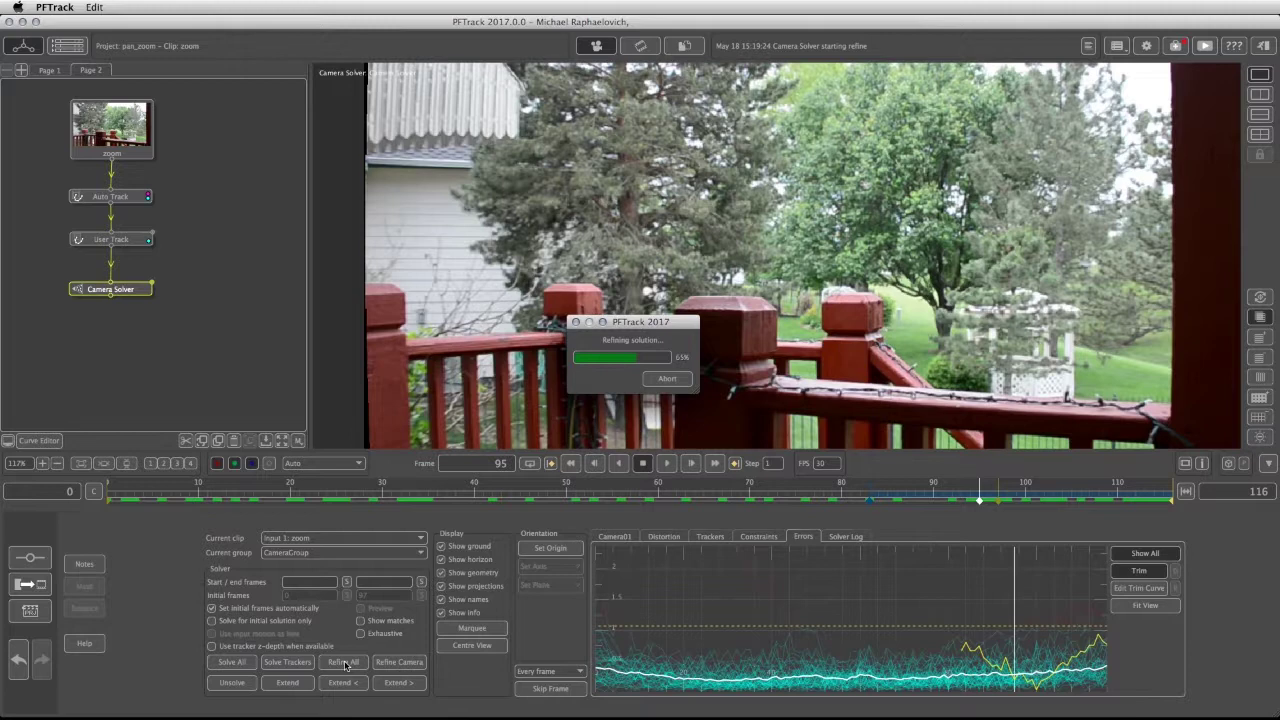
pyautogui.scroll(-4, 891, 250)
pyautogui.moveTo(891, 250); pyautogui.dragTo(756, 264, button='middle')
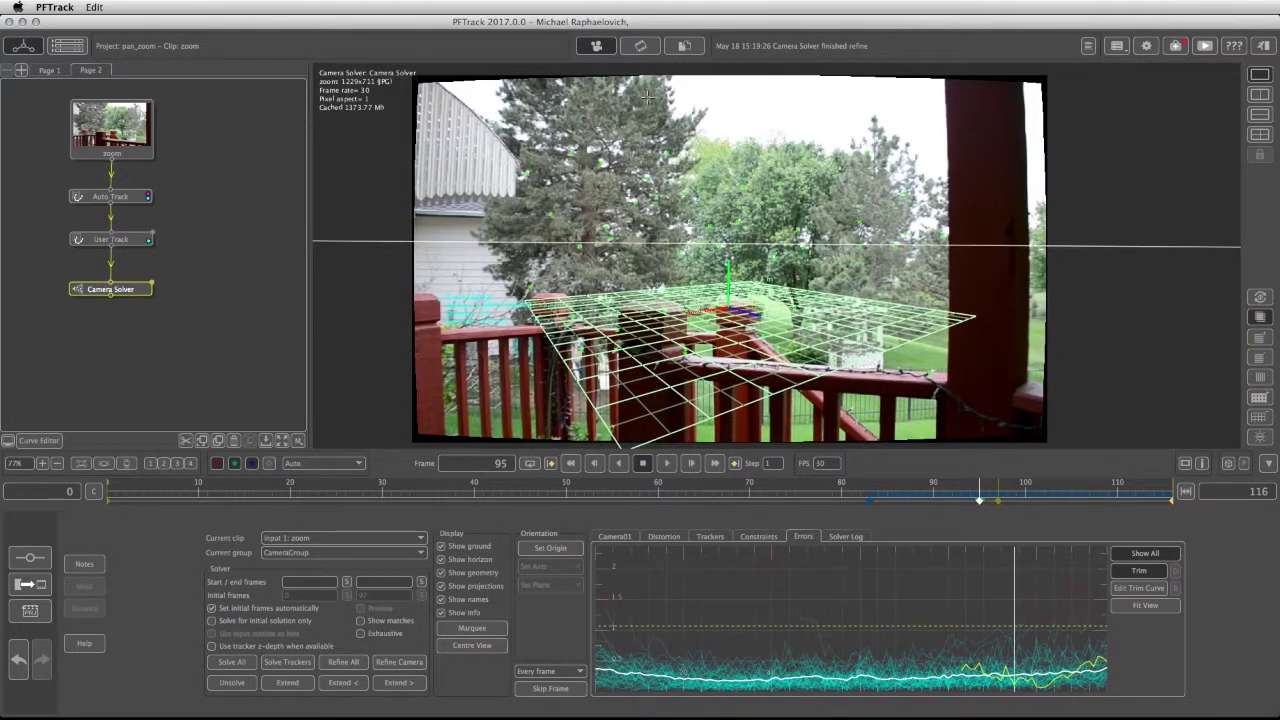
# - Examine the solved lens distortion and, in a side-by-side 3D view, the camera and its motion along the timeline
pyautogui.click(662, 537)
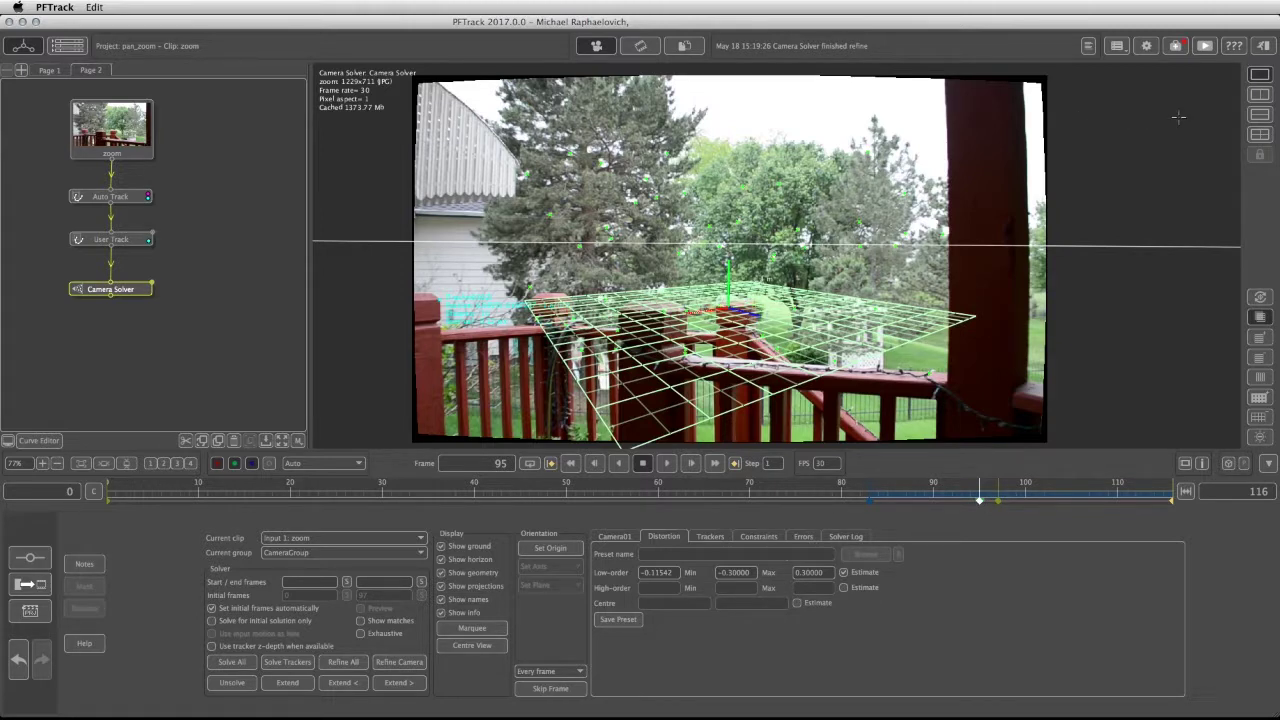
pyautogui.click(1260, 95)
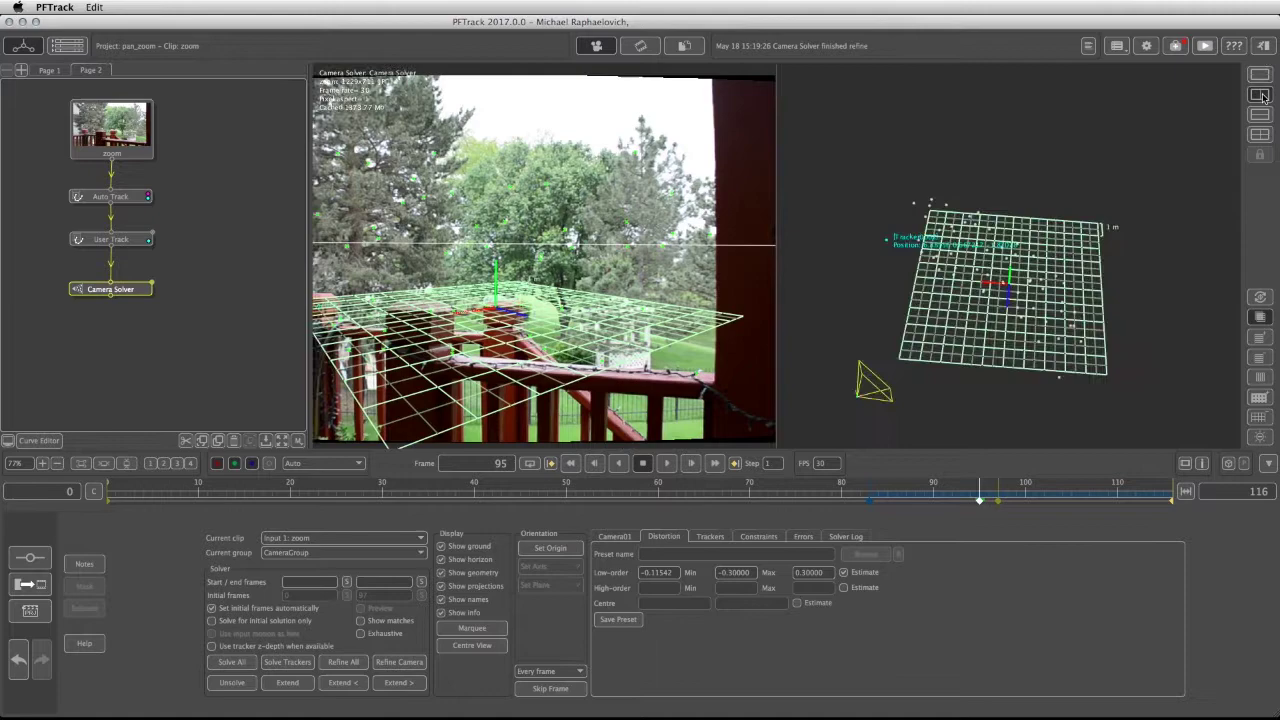
pyautogui.moveTo(955, 402); pyautogui.dragTo(926, 363)
pyautogui.moveTo(926, 363); pyautogui.dragTo(1014, 283, button='middle')
pyautogui.moveTo(960, 340); pyautogui.dragTo(938, 318)
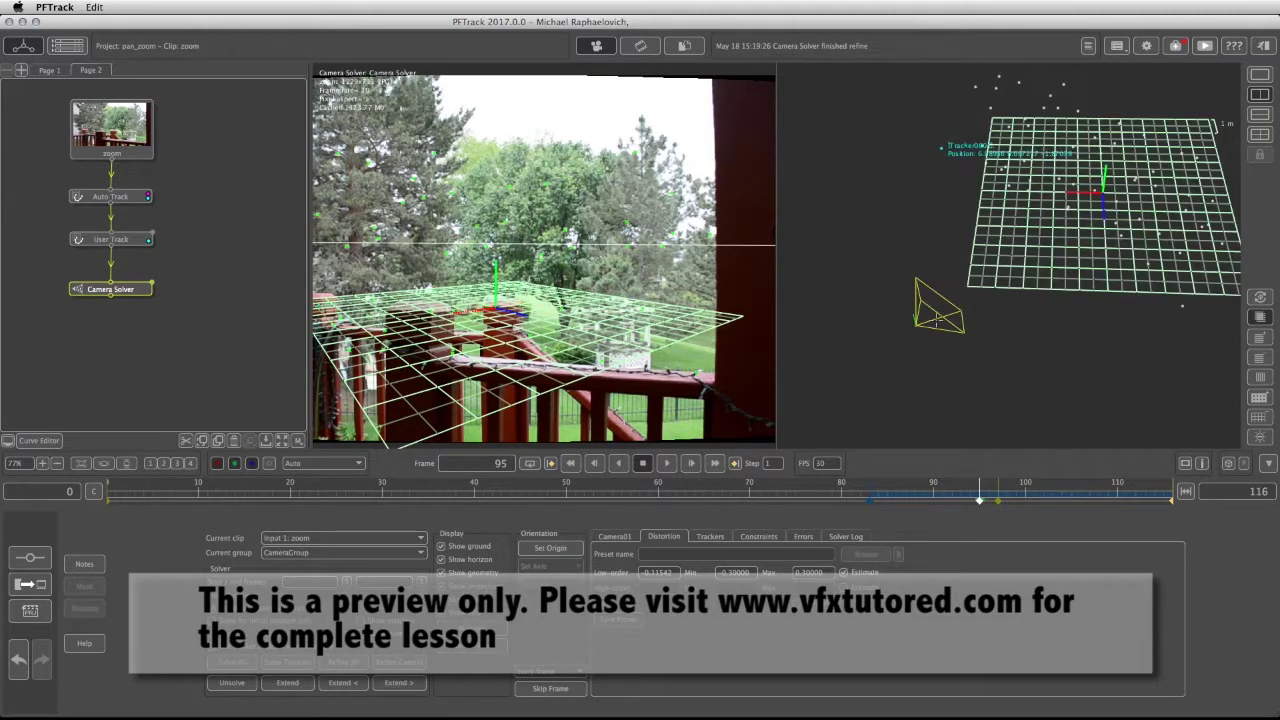
pyautogui.click(348, 496)
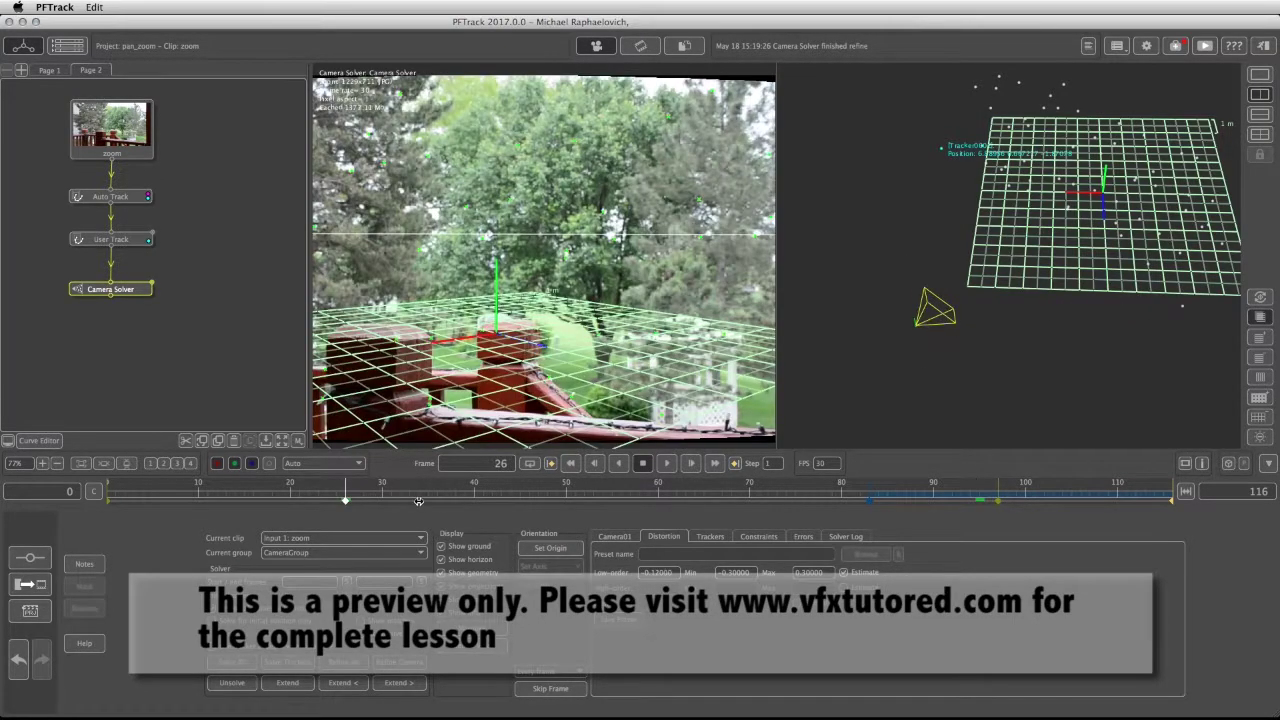
pyautogui.moveTo(952, 501); pyautogui.dragTo(823, 500)
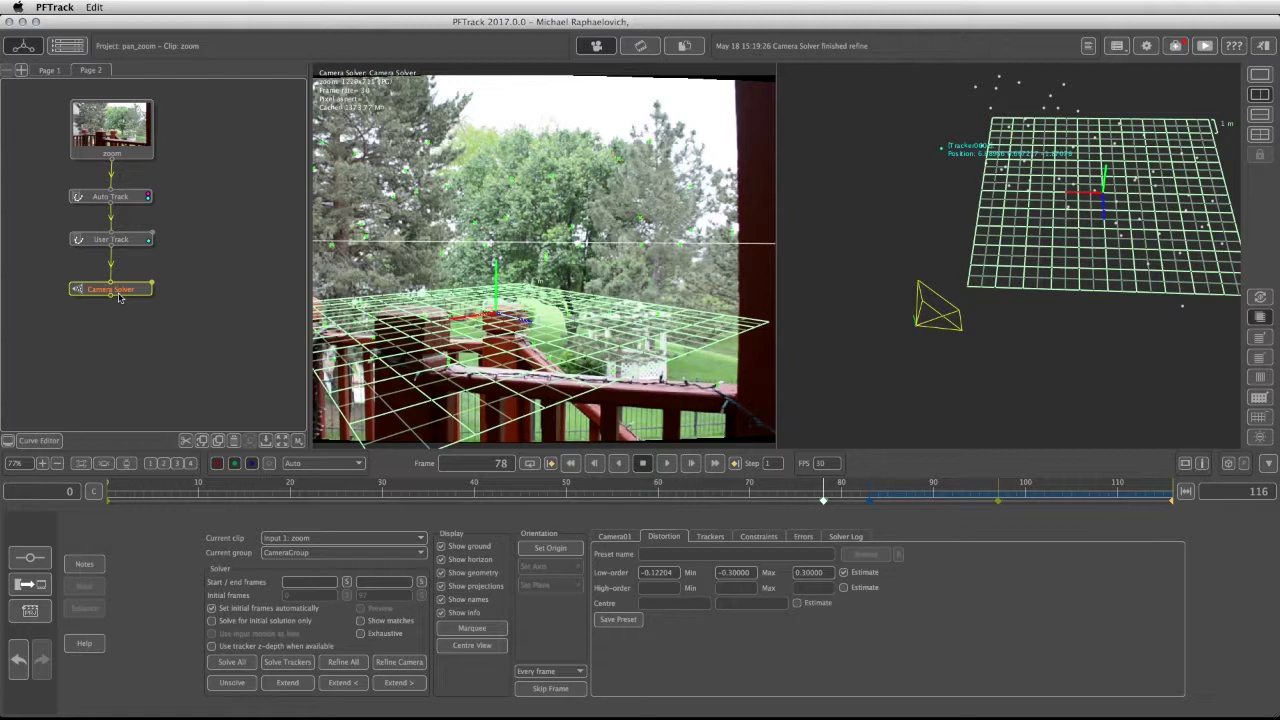
# - Add an Orient Scene node after the Camera Solver, and compare with the node tree on Page 1
pyautogui.click(30, 557)
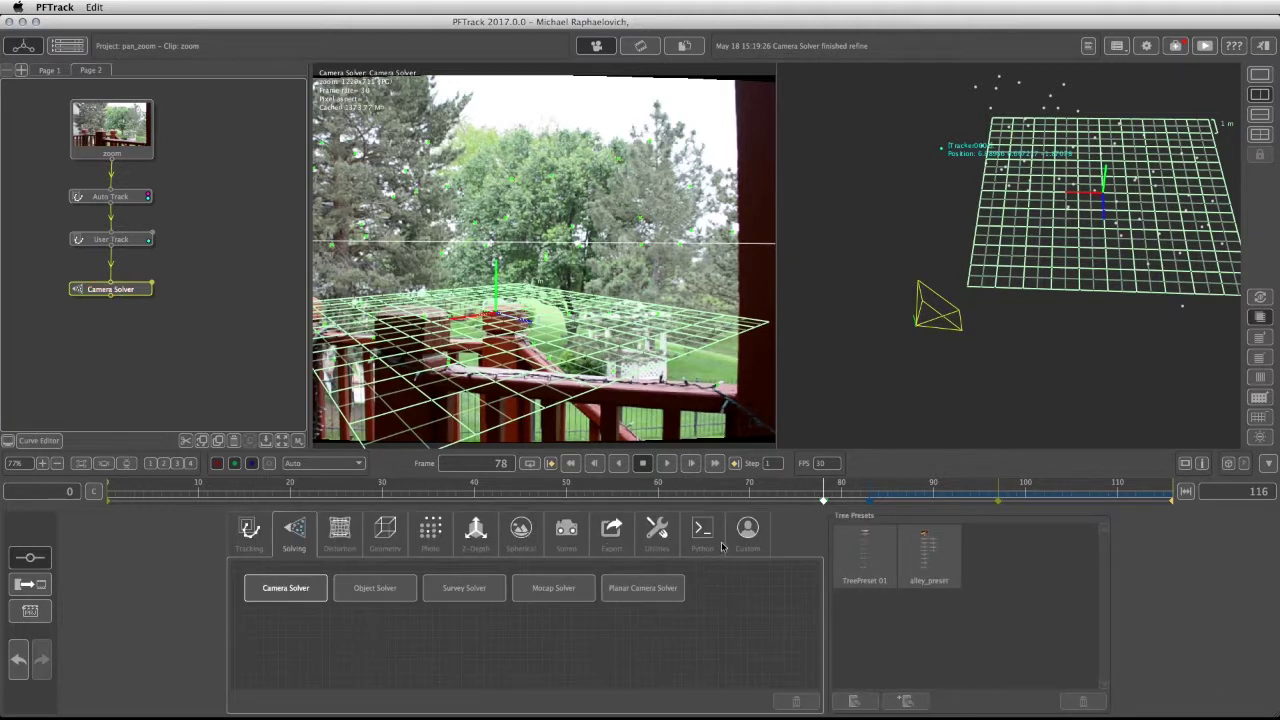
pyautogui.click(648, 528)
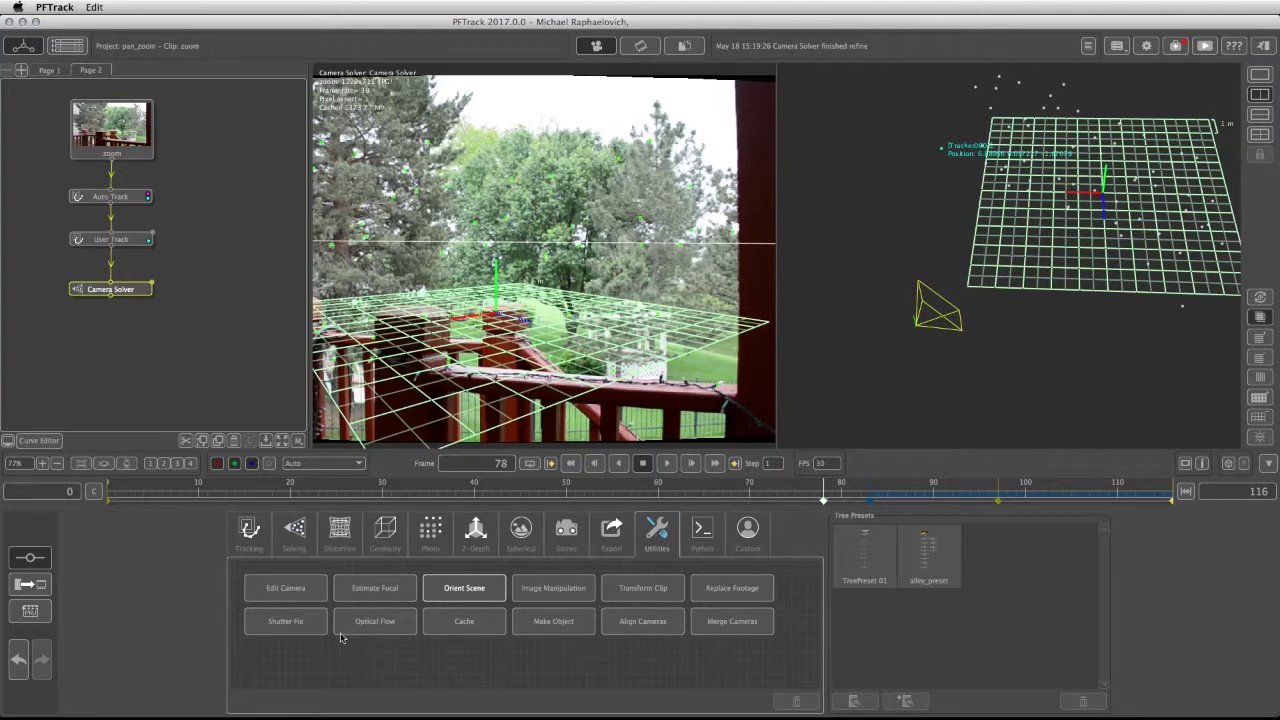
pyautogui.moveTo(487, 594); pyautogui.dragTo(128, 340)
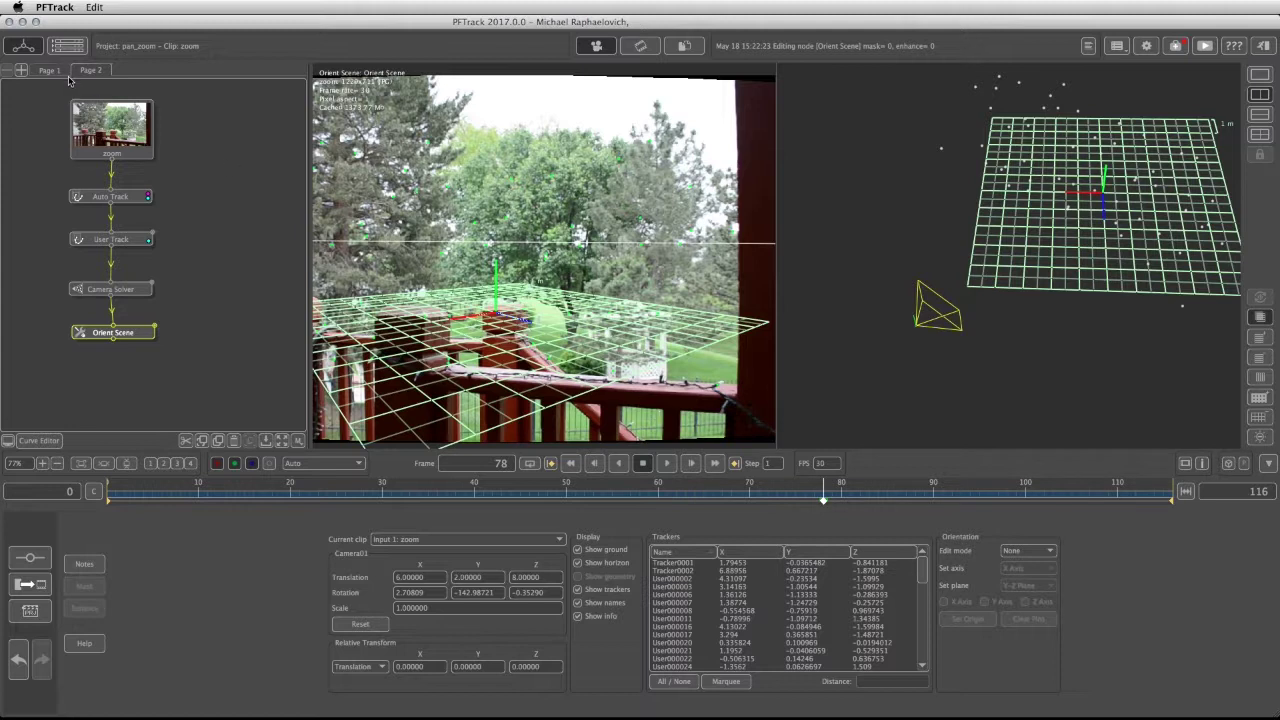
pyautogui.click(50, 71)
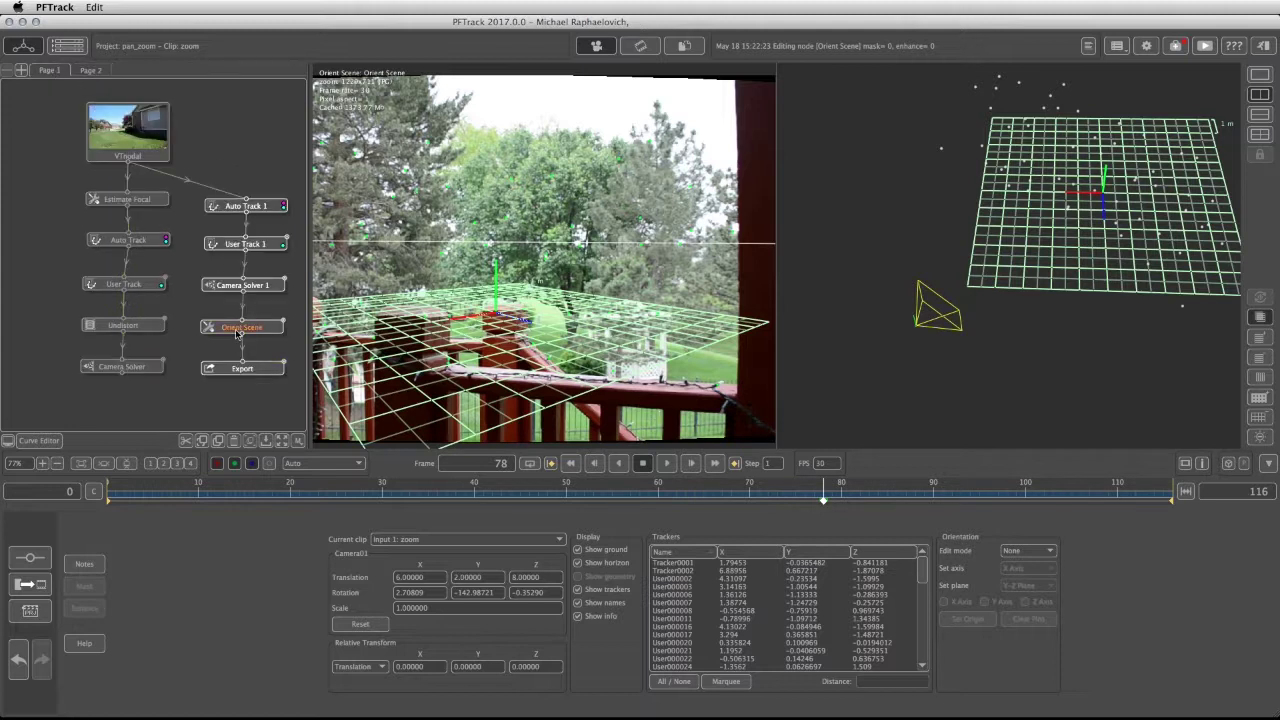
pyautogui.click(91, 71)
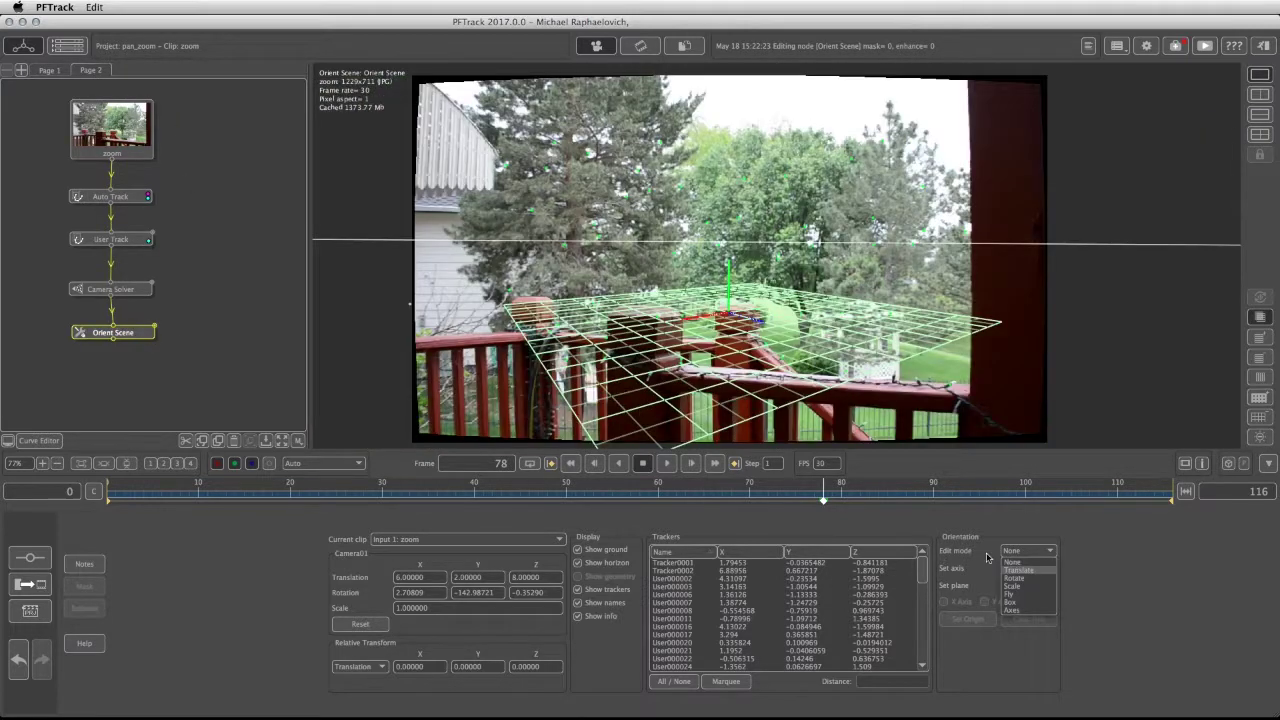
# - Orient the scene in Axes mode at frame 116, aligning Y axis lines with the vertical posts and an X axis line with the house's eave
pyautogui.click(1014, 610)
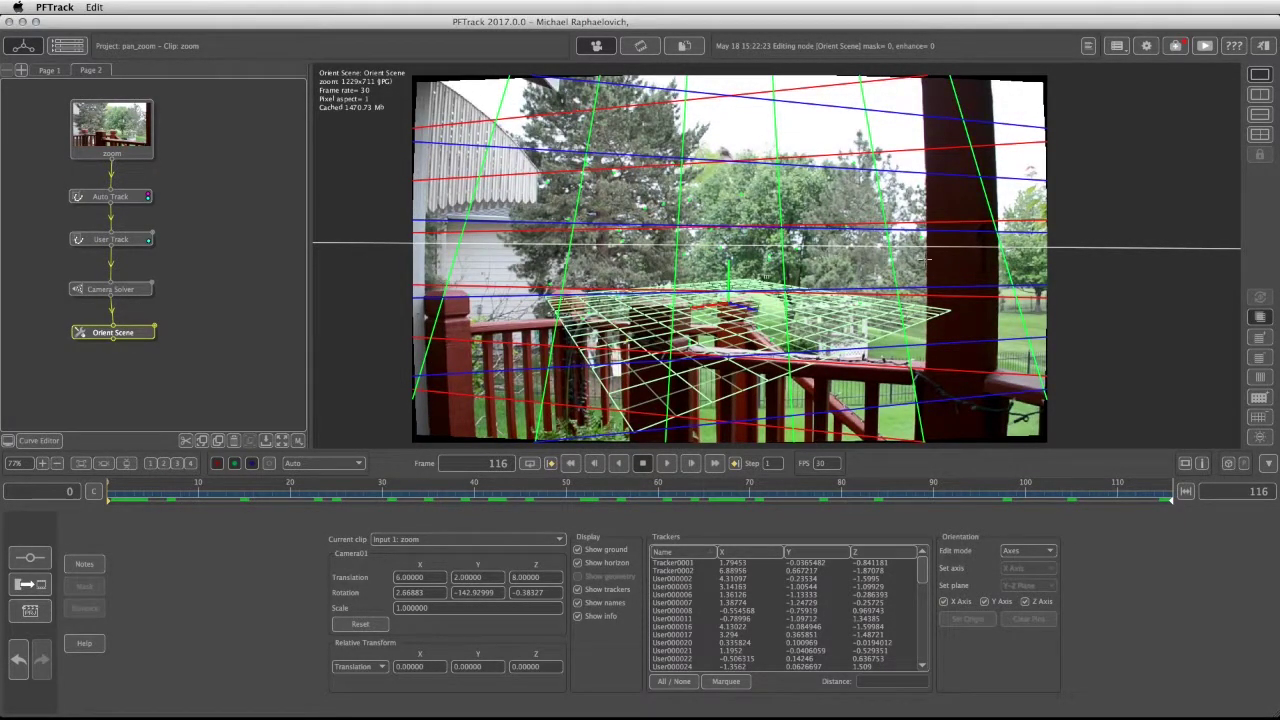
pyautogui.click(945, 603)
pyautogui.click(1026, 602)
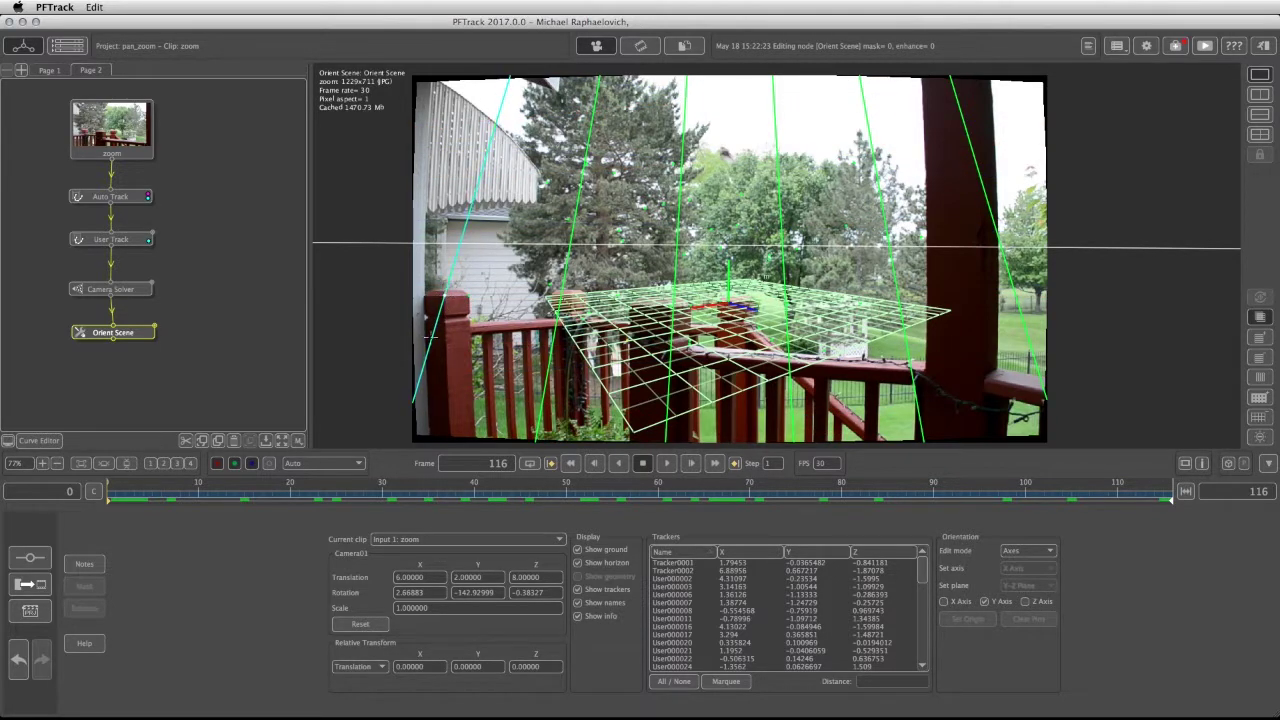
pyautogui.moveTo(430, 335); pyautogui.dragTo(446, 353)
pyautogui.moveTo(955, 320); pyautogui.dragTo(924, 390)
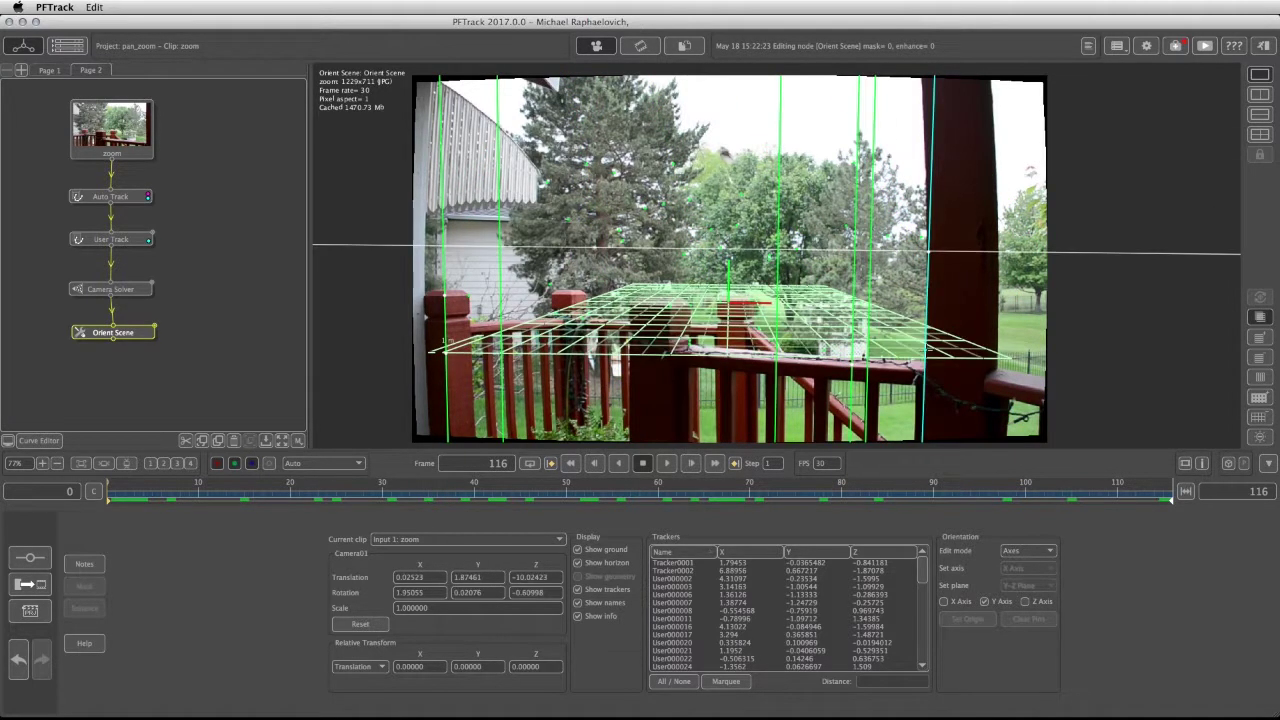
pyautogui.click(943, 601)
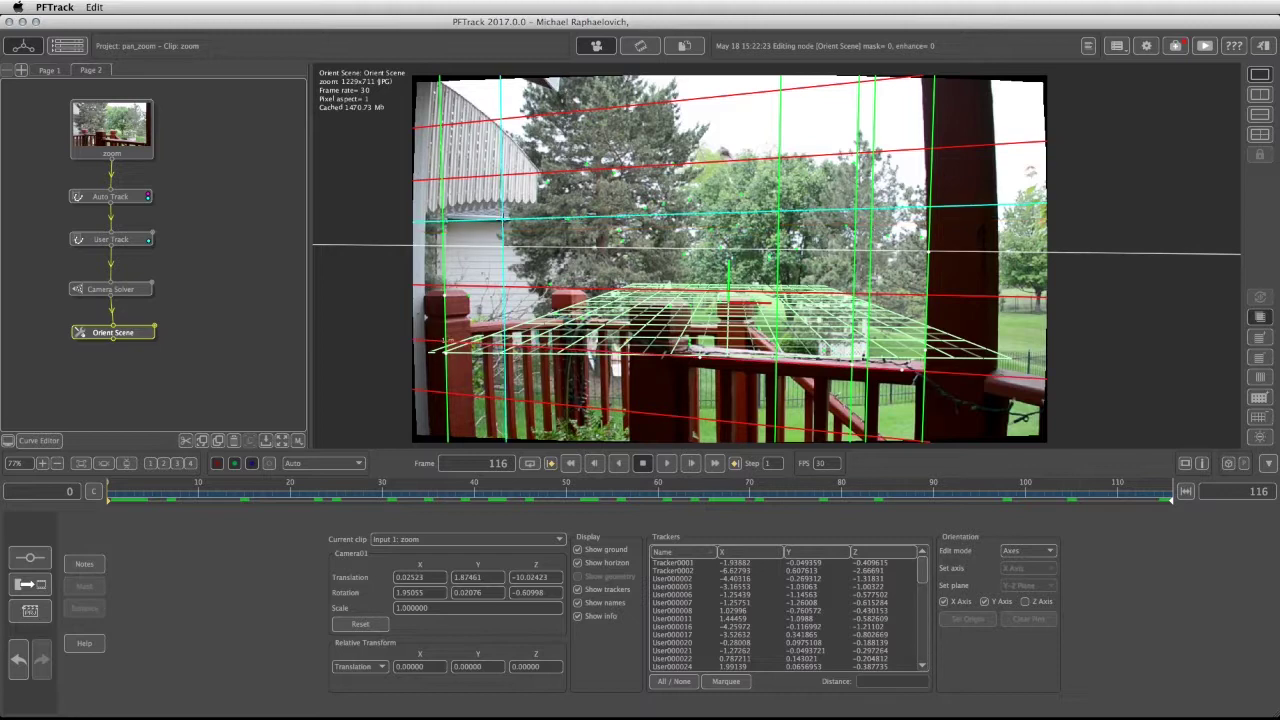
pyautogui.click(466, 220)
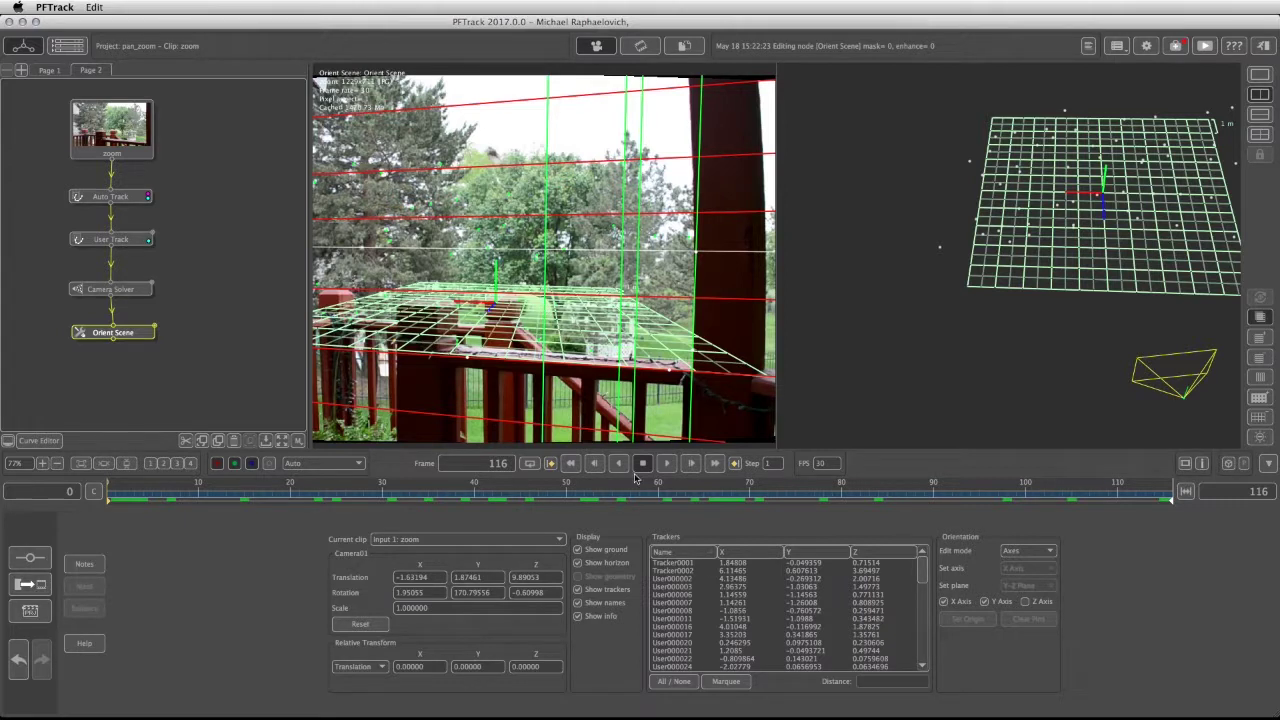
# - Turn off Axes editing by setting the edit mode to None, and move the ground plane's origin to Tracker0001 near the deck railing
pyautogui.click(728, 682)
pyautogui.click(1026, 551)
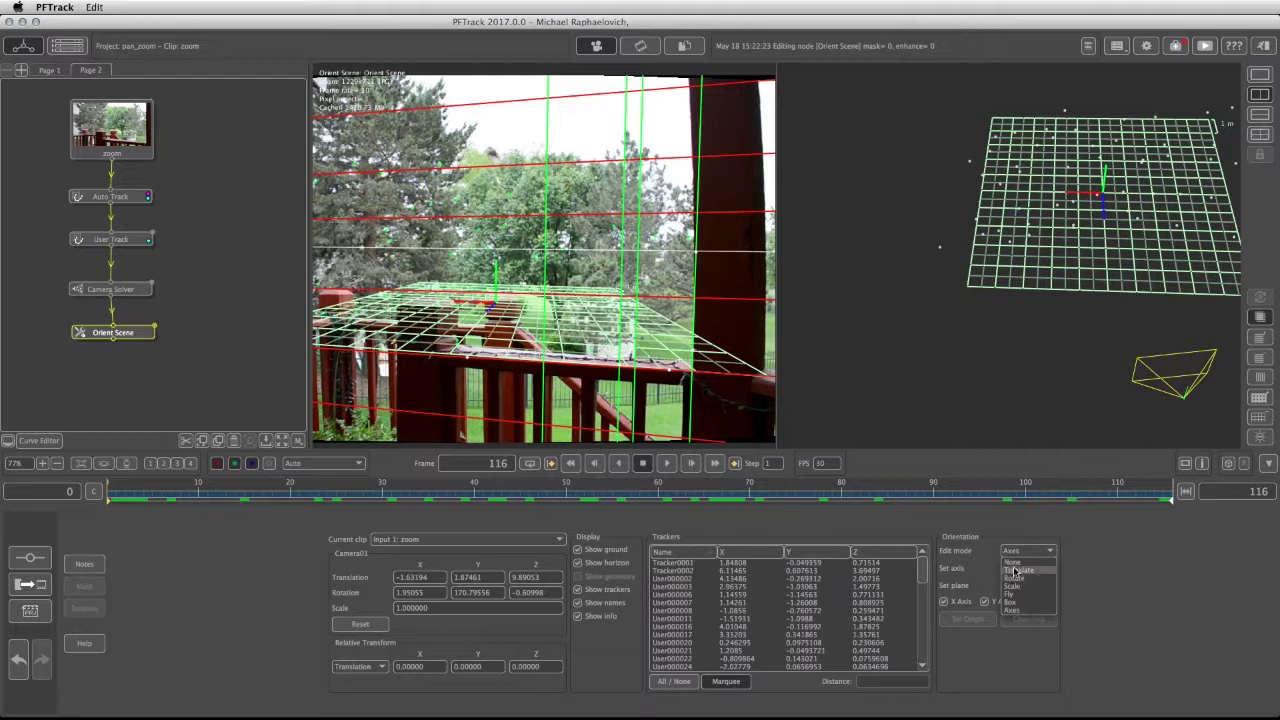
pyautogui.click(1012, 562)
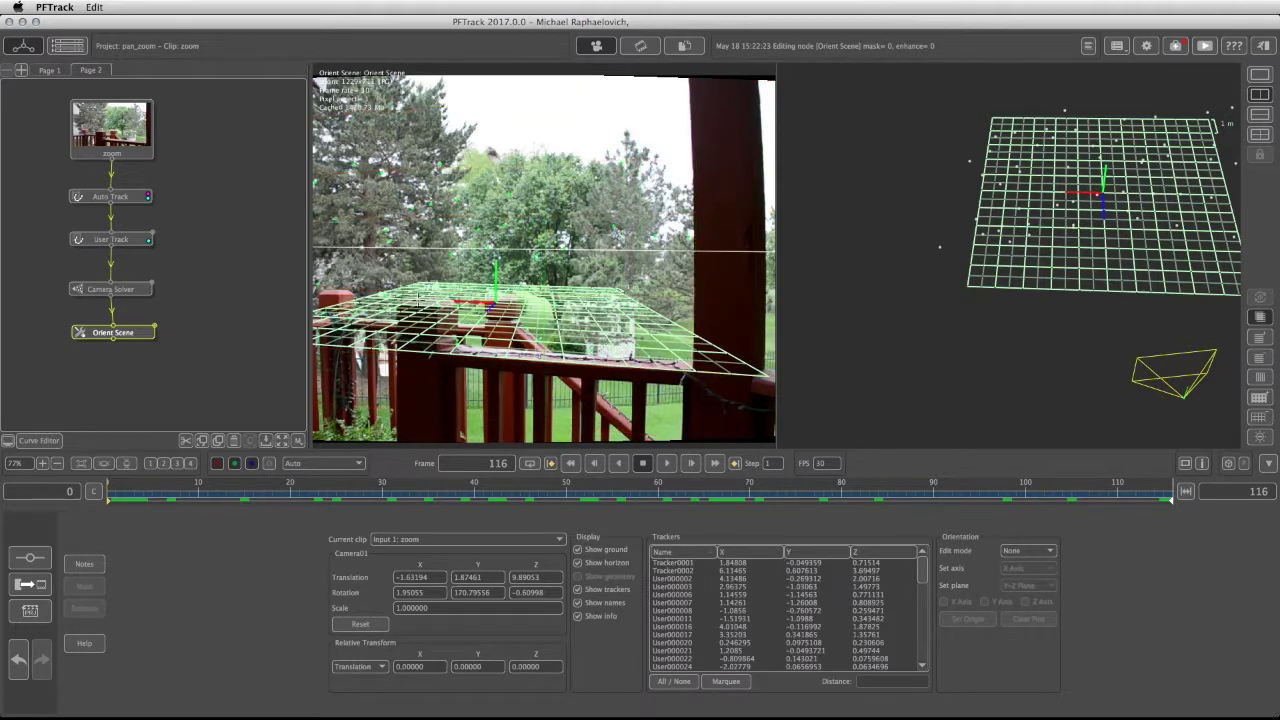
pyautogui.click(447, 311)
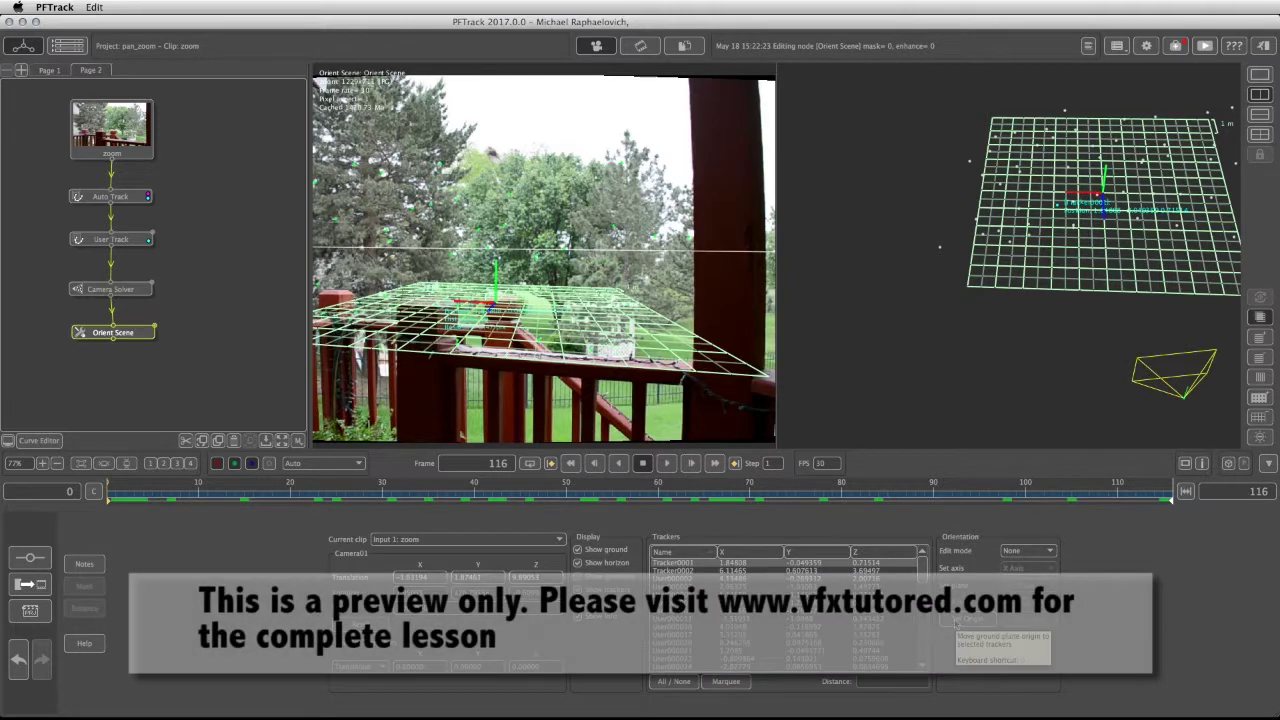
pyautogui.click(956, 621)
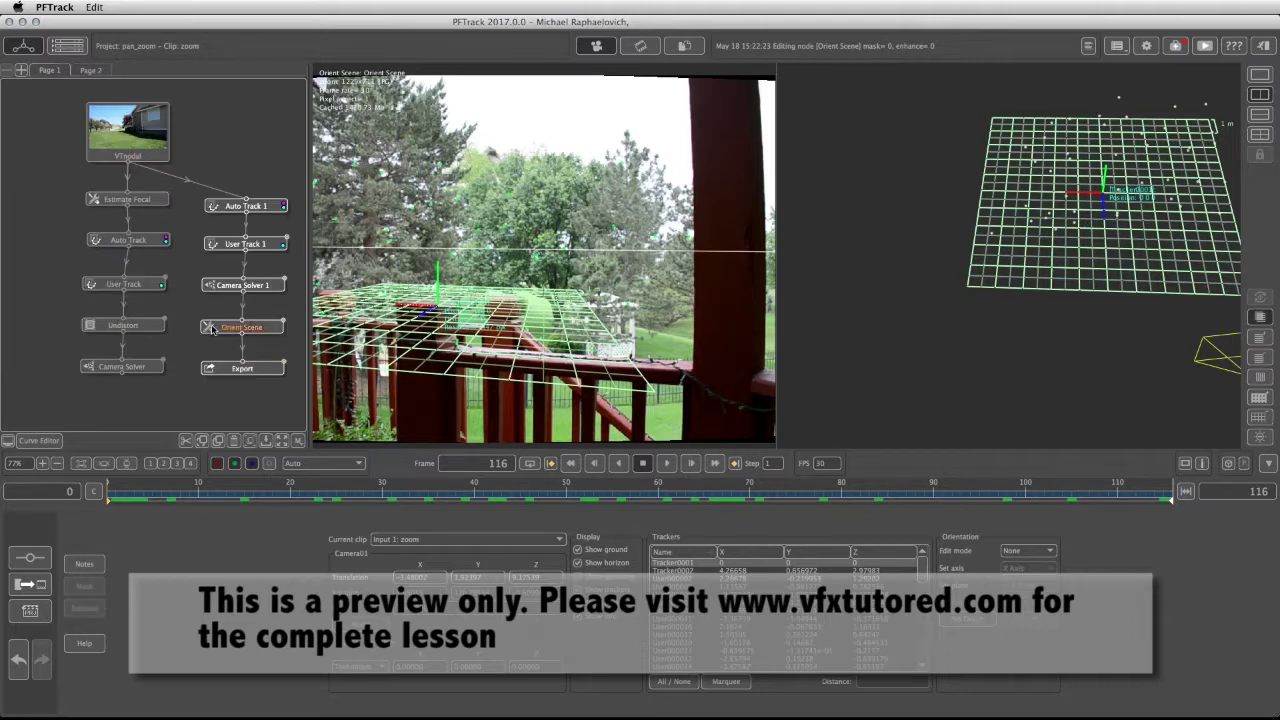
# - Add an Export node after the Orient Scene node in the zoom clip's tree on Page 2
pyautogui.click(84, 70)
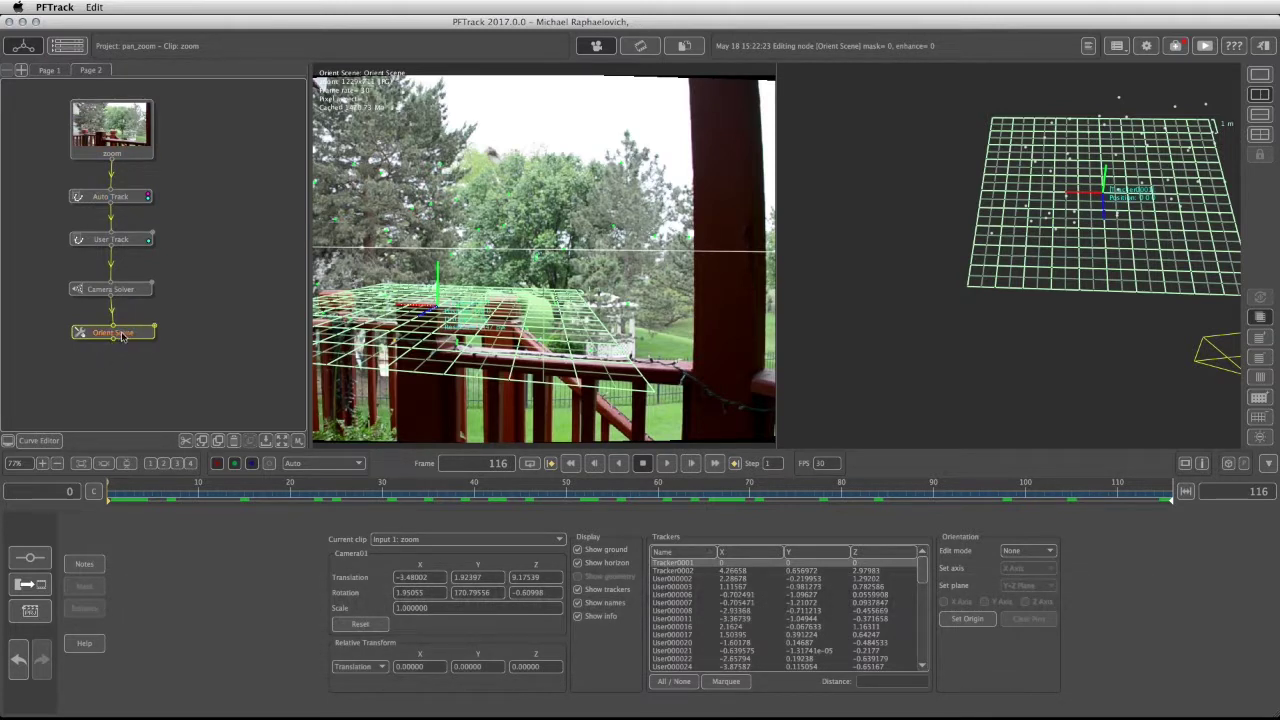
pyautogui.click(30, 557)
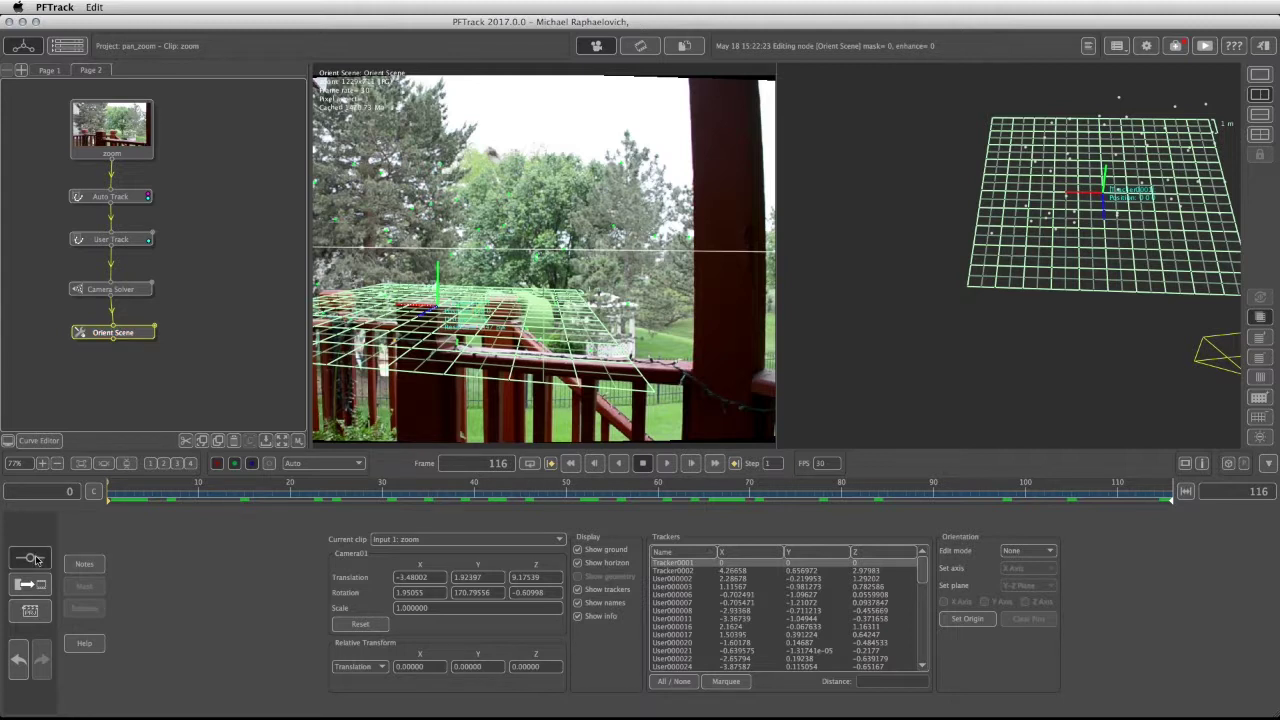
pyautogui.click(613, 531)
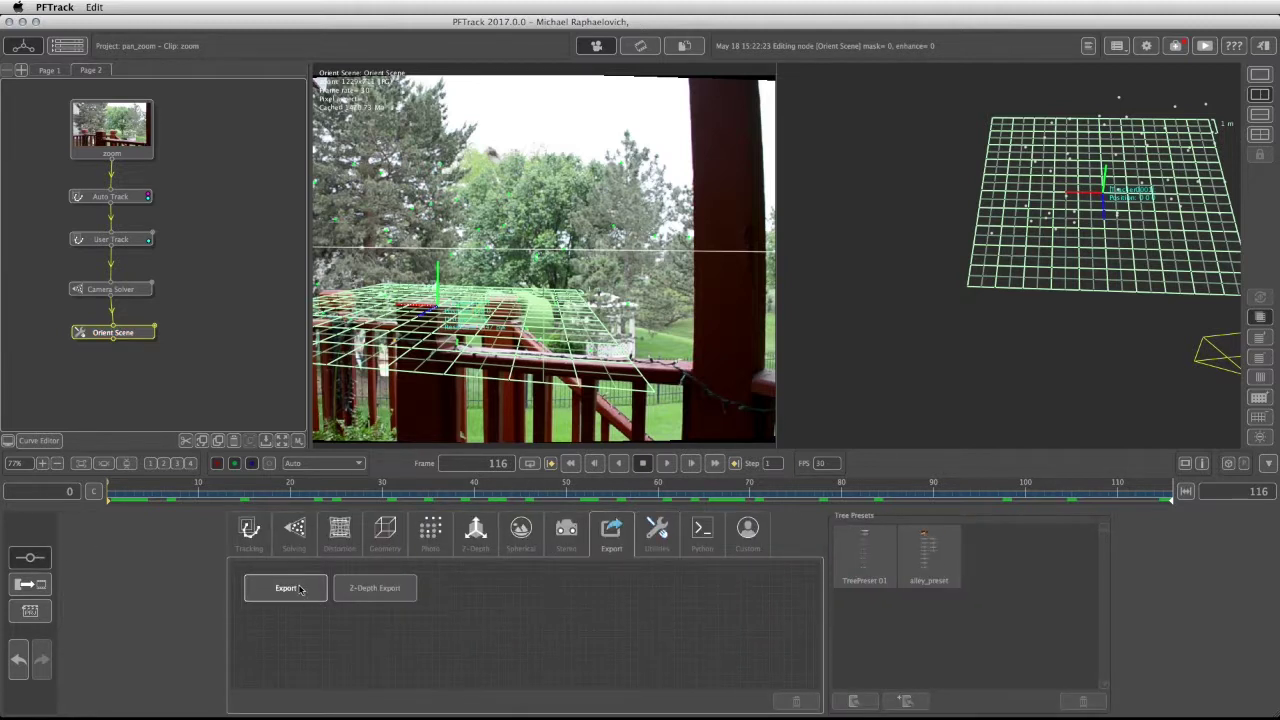
pyautogui.moveTo(298, 590); pyautogui.dragTo(138, 381)
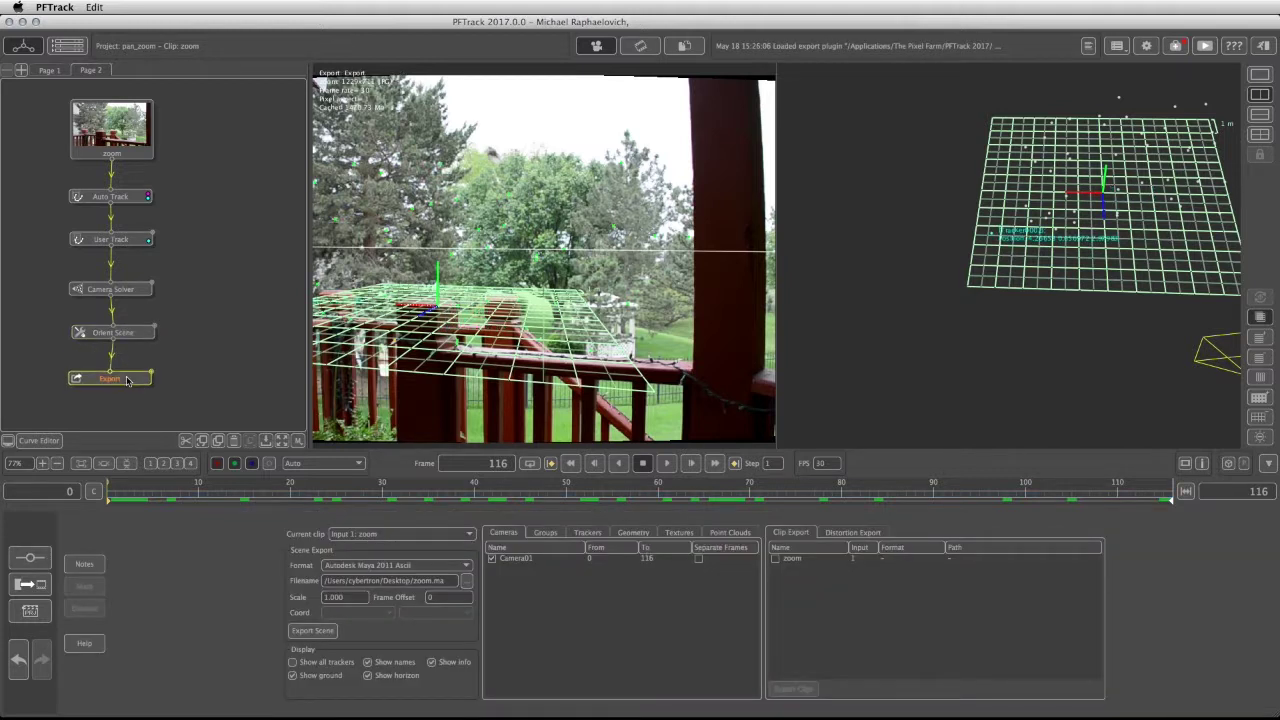
# - Enable clip export for the zoom clip and set its path to a new folder named zoomUndistort inside the project's export folder
pyautogui.click(776, 559)
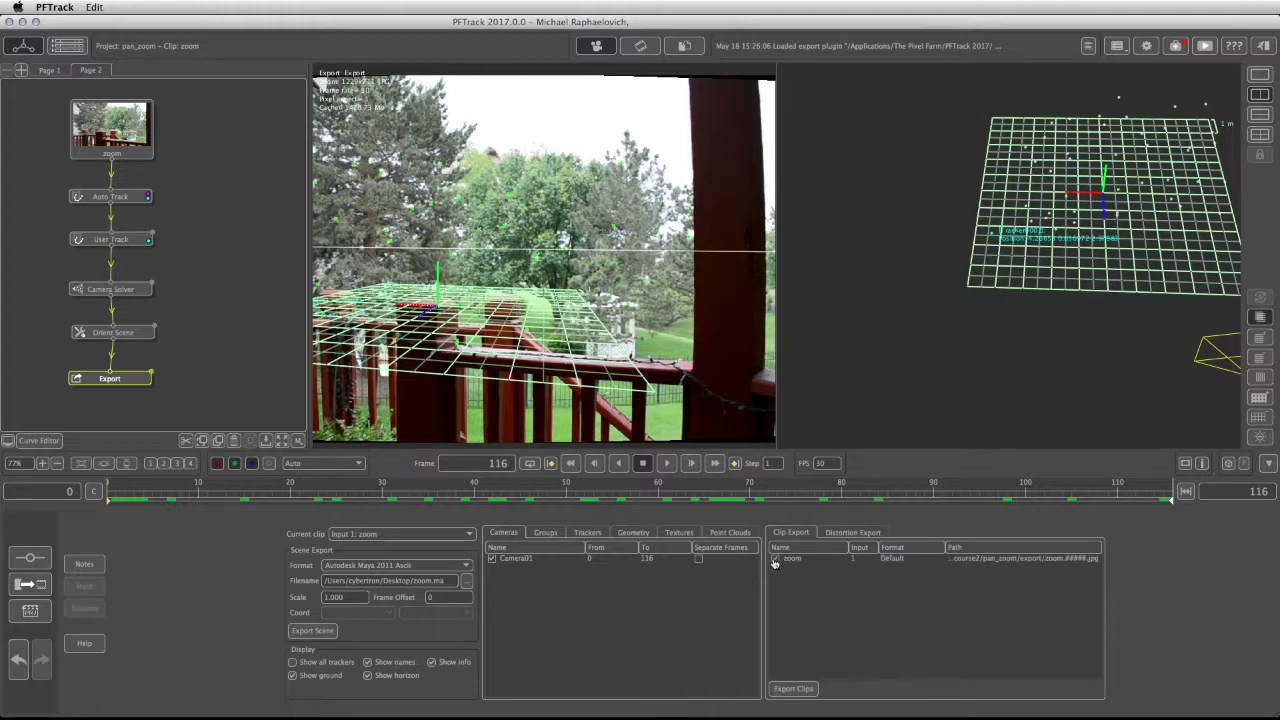
pyautogui.doubleClick(1023, 563)
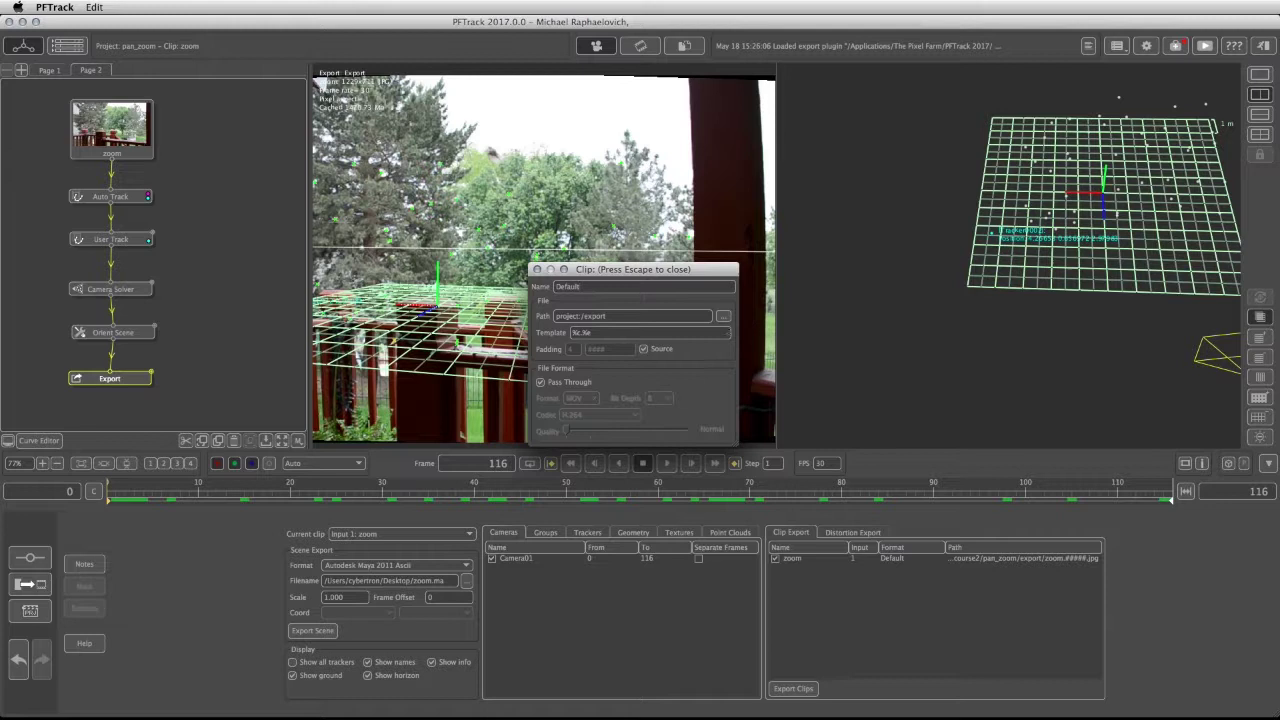
pyautogui.click(724, 317)
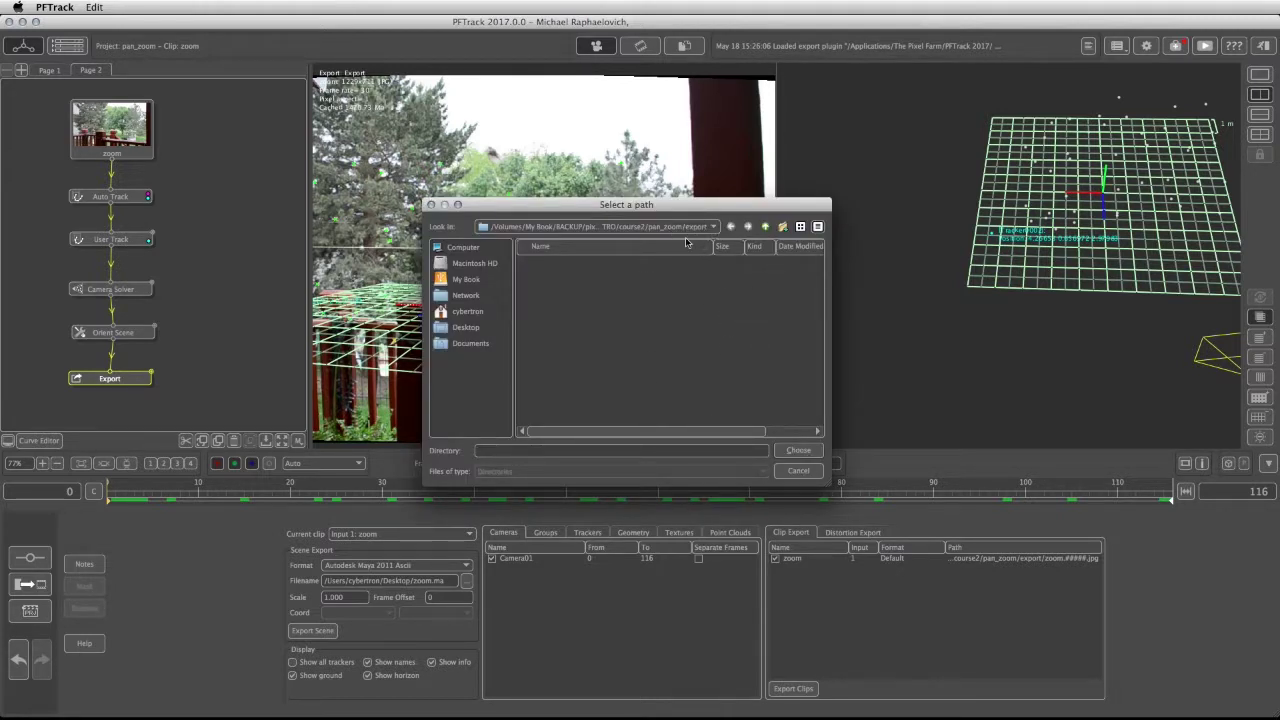
pyautogui.click(783, 227)
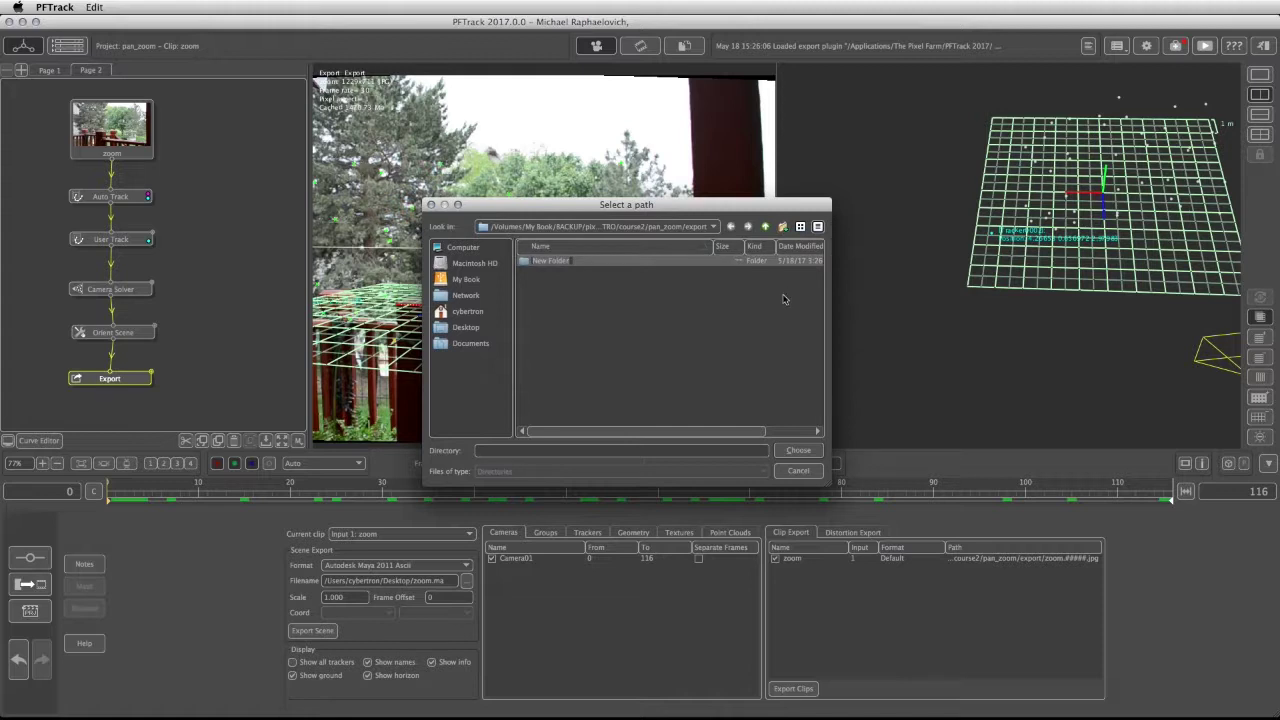
pyautogui.write('zoomUndistort')
pyautogui.click(810, 454)
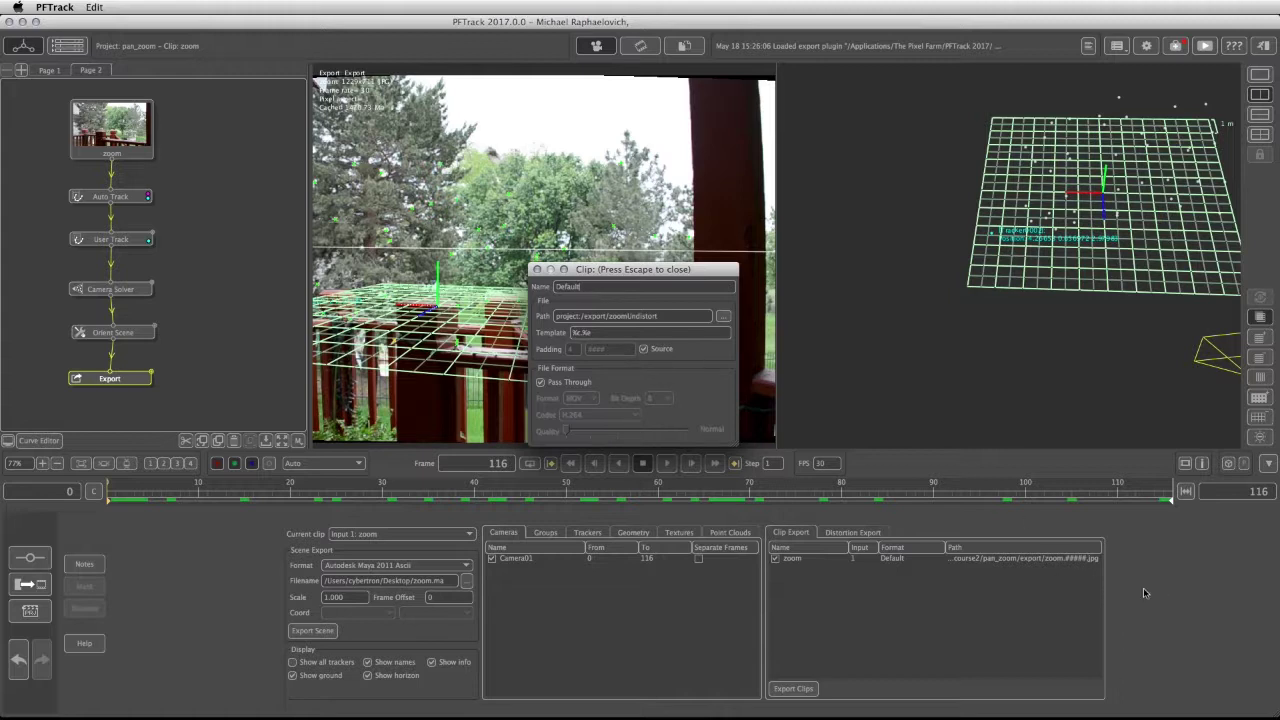
pyautogui.press('Escape')
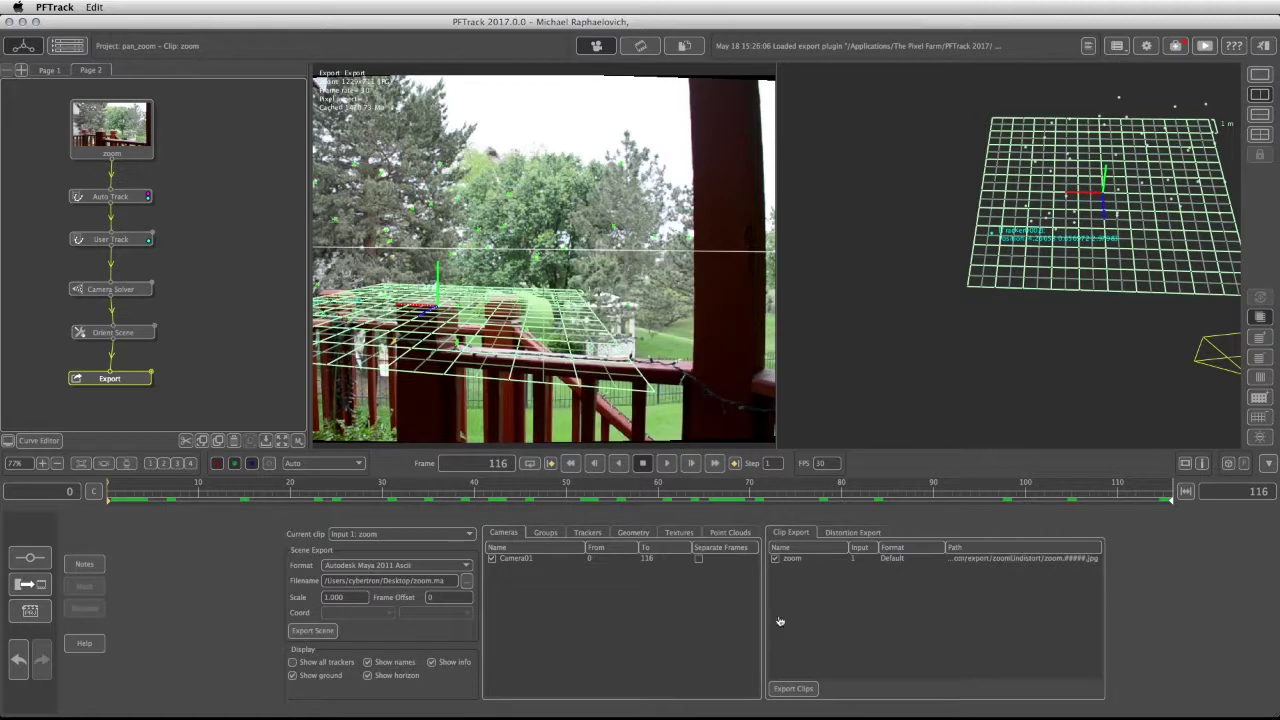
# - Export the zoom clip, and export the scene in Autodesk Maya 2011 Ascii format as zoom.ma
pyautogui.click(792, 689)
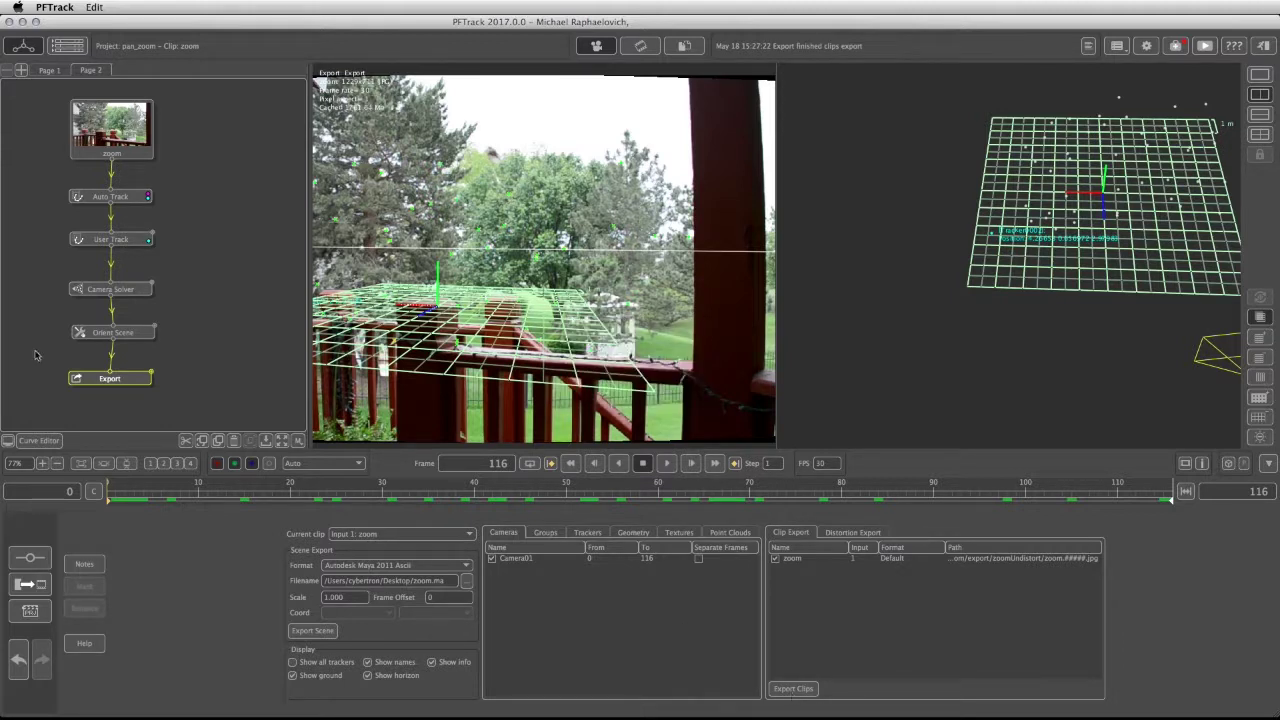
pyautogui.click(311, 632)
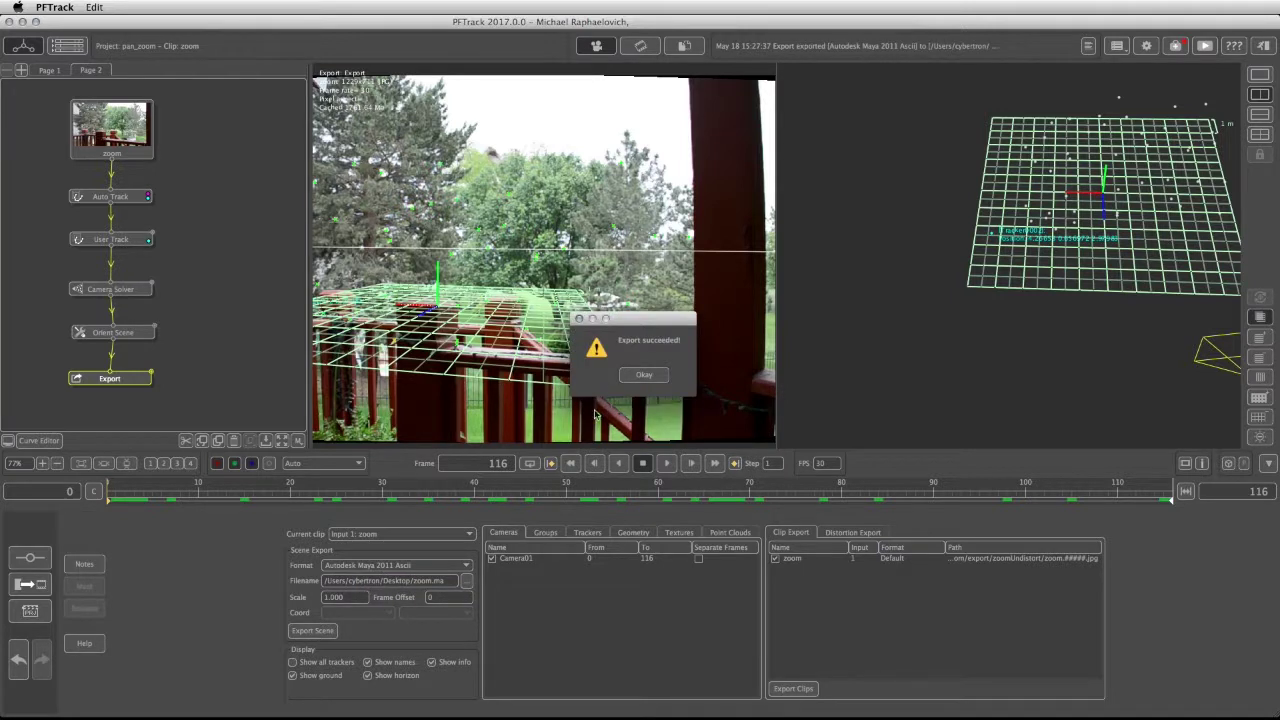
pyautogui.click(643, 376)
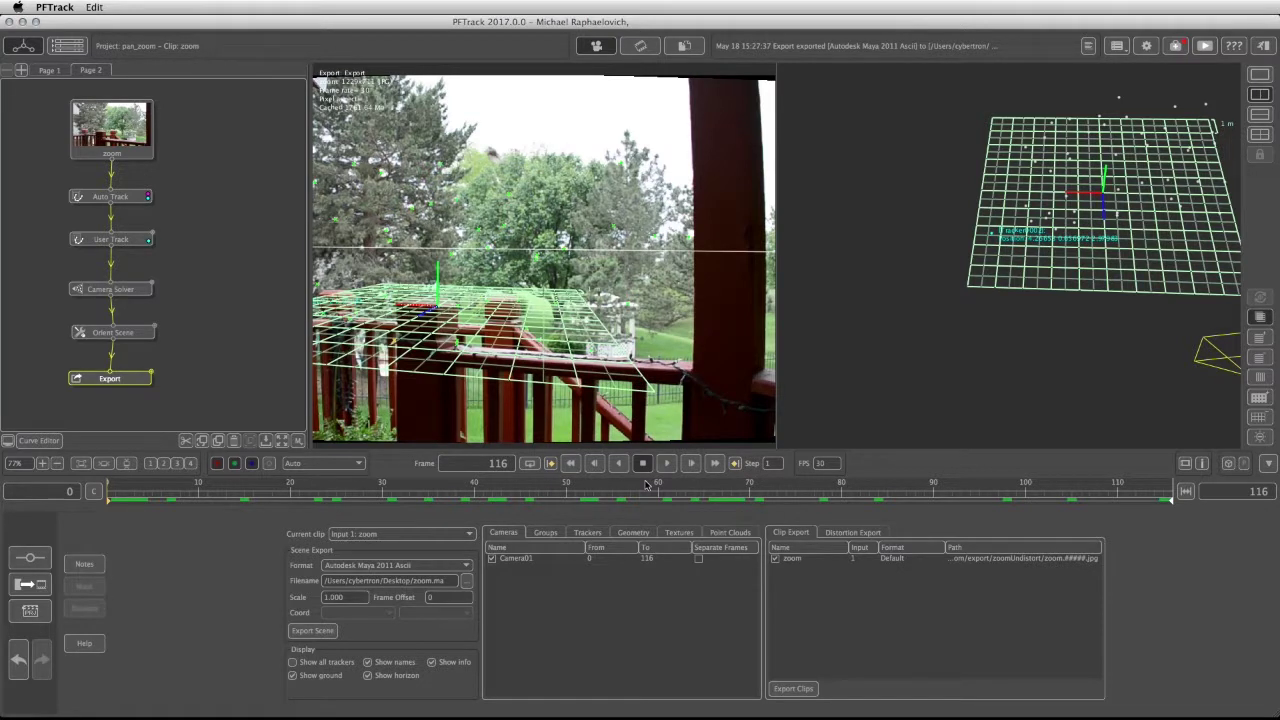
pyautogui.click(51, 73)
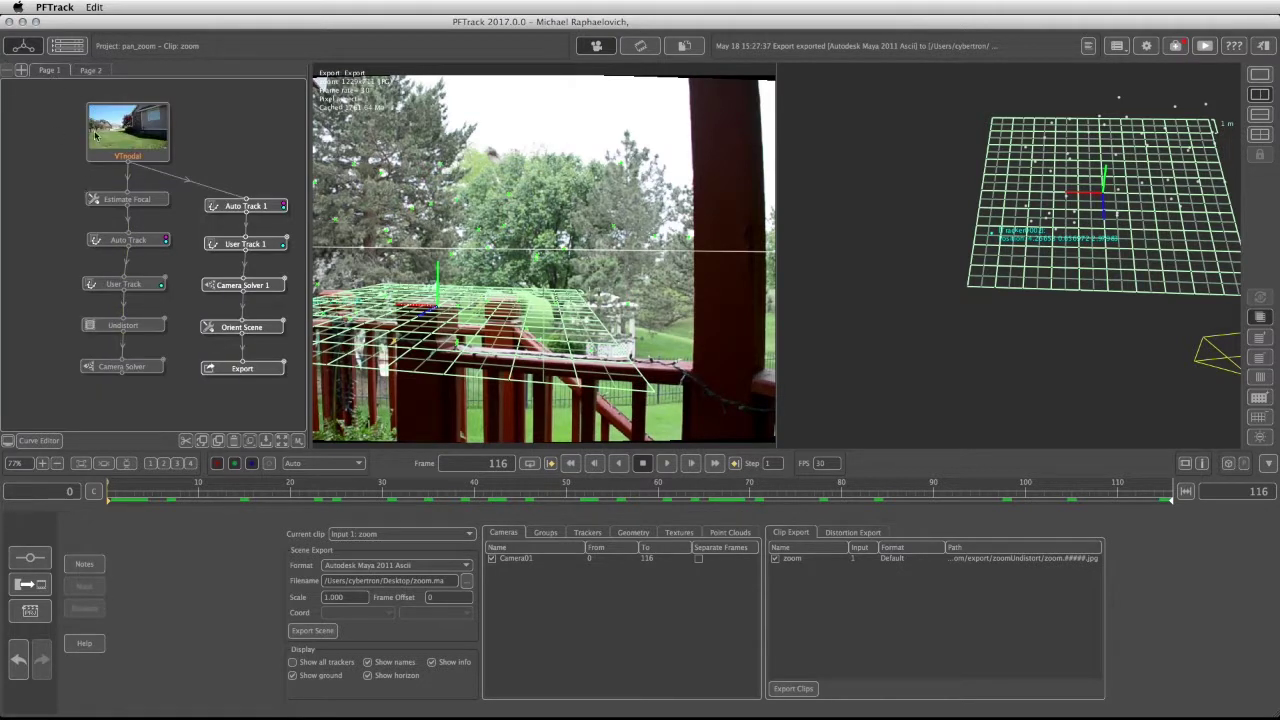
pyautogui.click(92, 71)
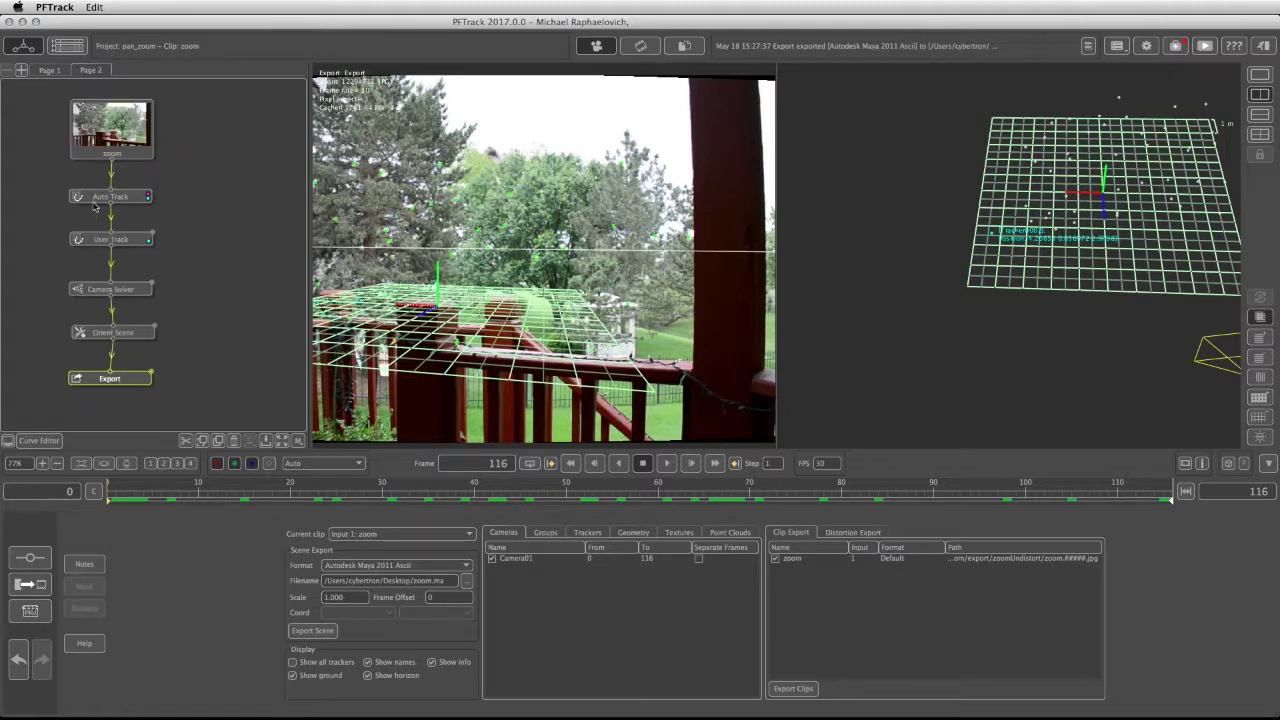